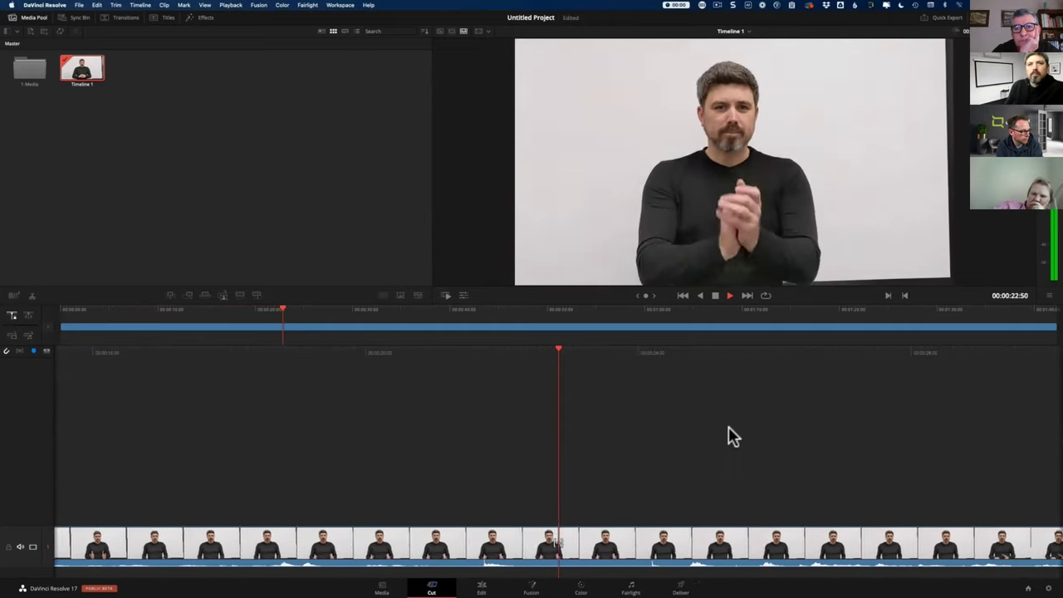
Trim the start of the video clip to the hand clap at 00:00:21:44.
key(k)
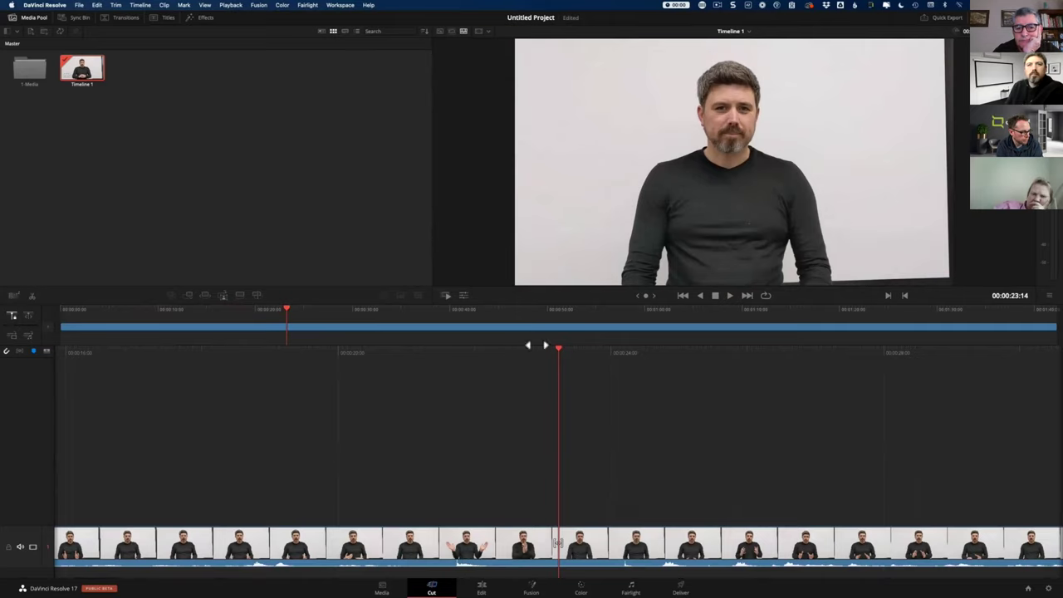
key(space)
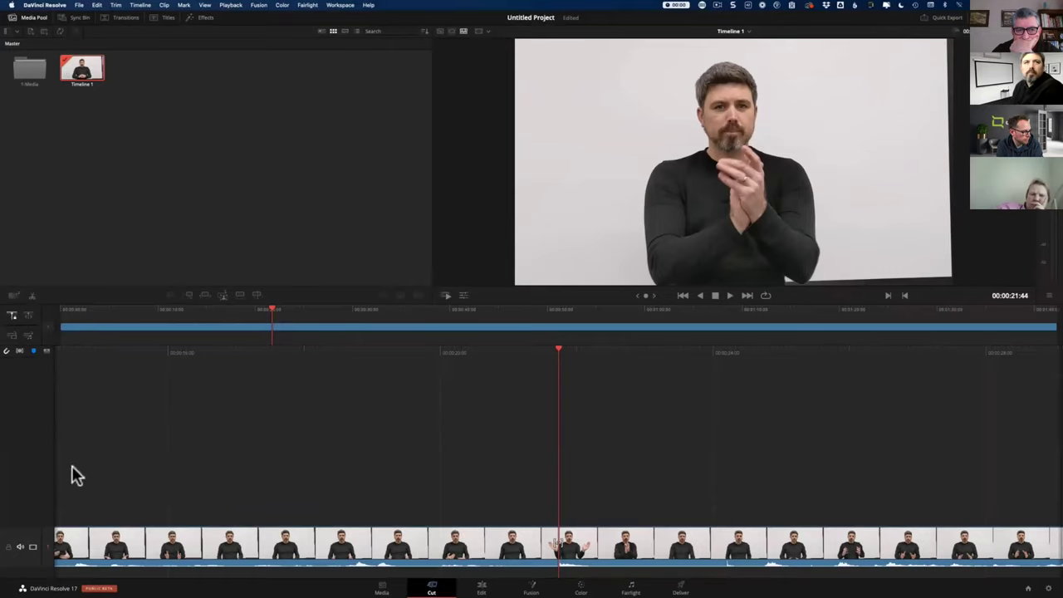
drag(555, 544, 566, 542)
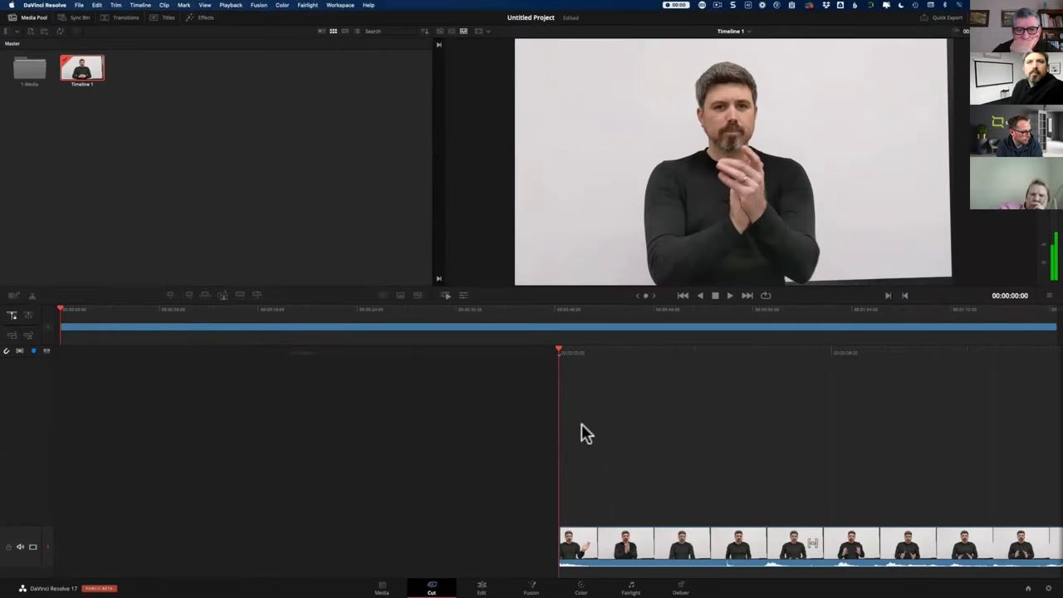
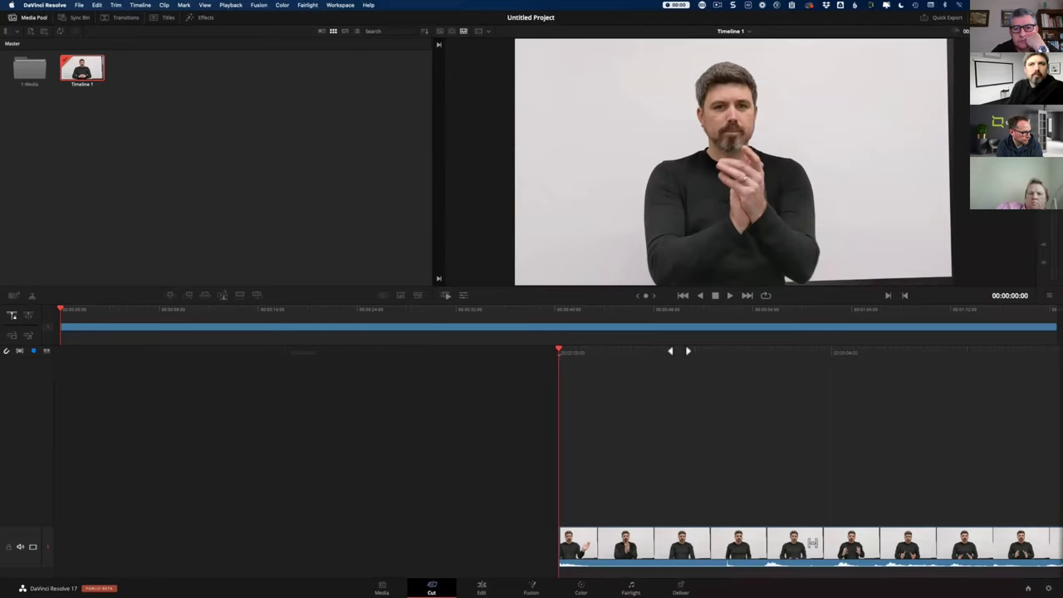
Play the opening and trim the start of the clip again, up to 00:00:04:29.
key(space)
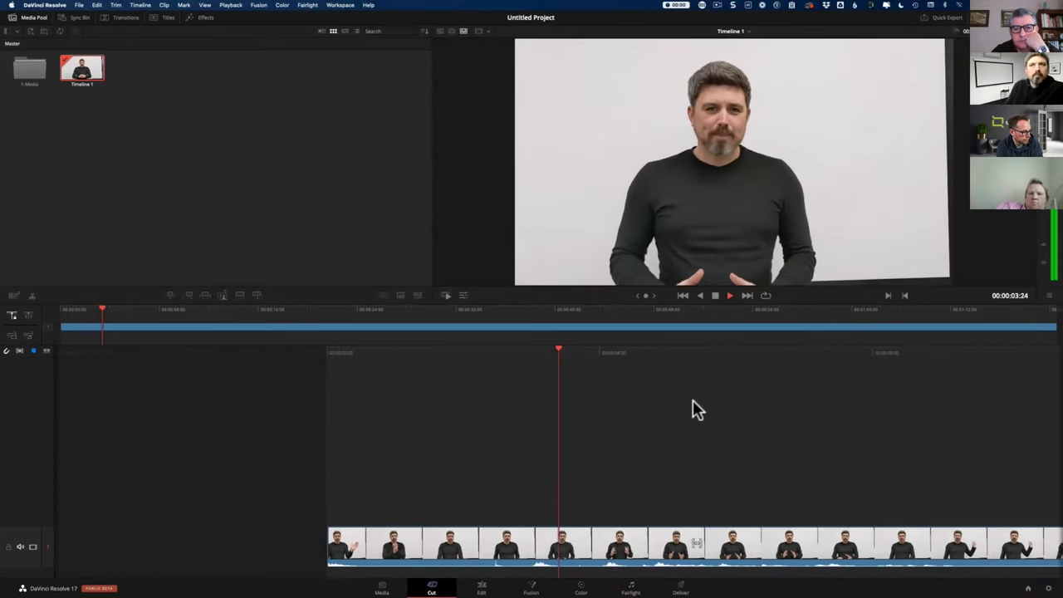
key(space)
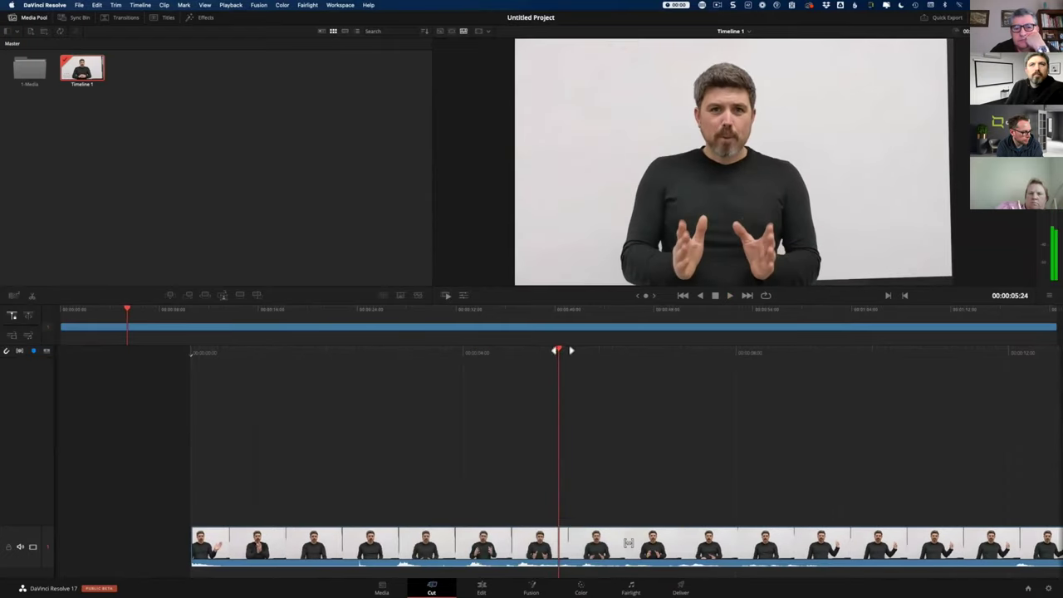
drag(570, 350, 655, 347)
key(space)
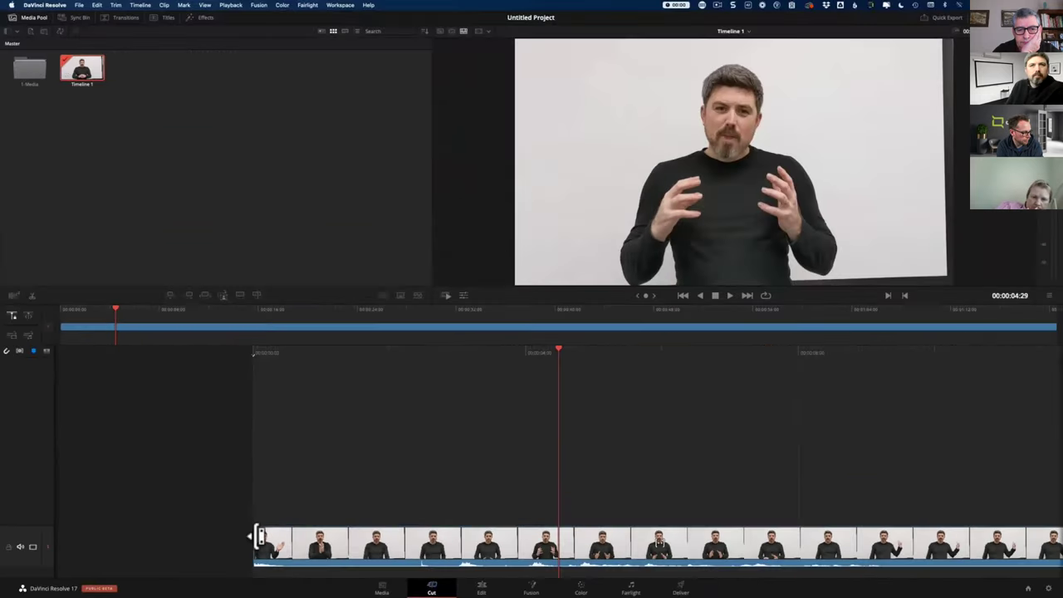
click(257, 536)
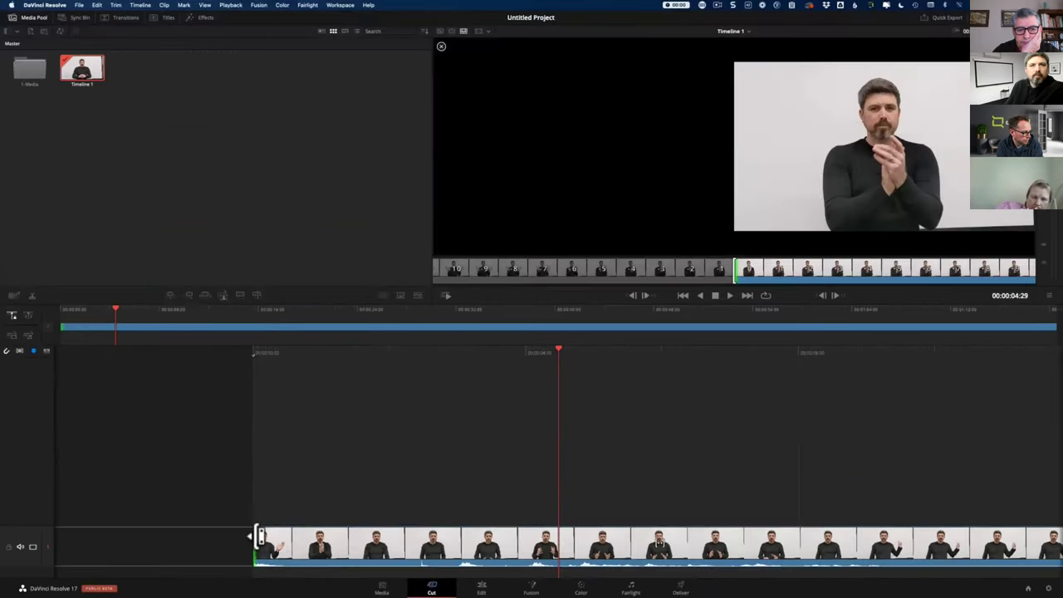
drag(257, 535, 557, 541)
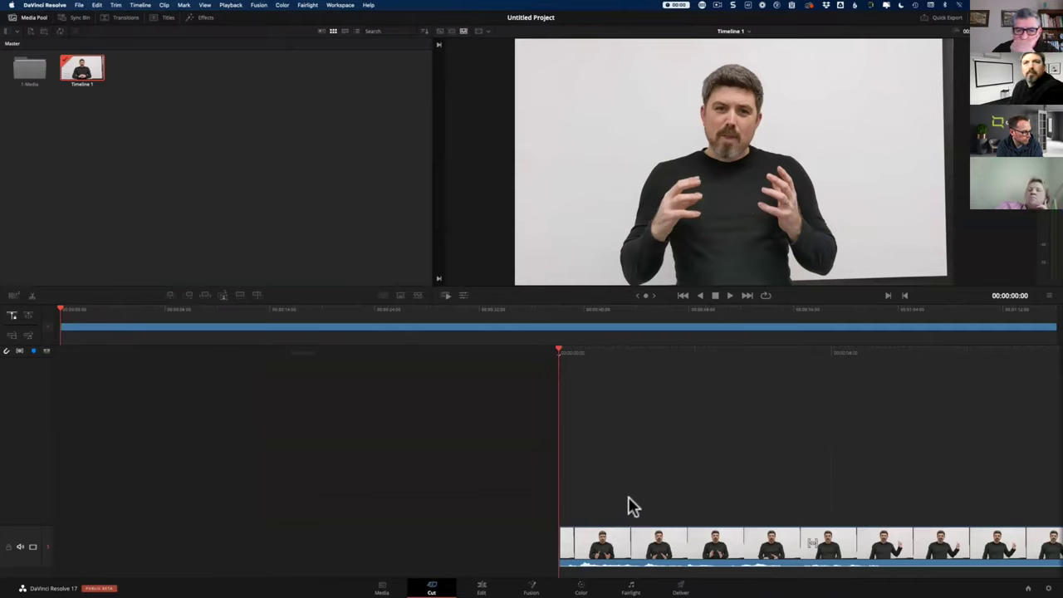
Place the Bushfire Portraits logo from the 1-Media/Graphics folder above the video at 00:00:05:03 and check it in playback.
key(l)
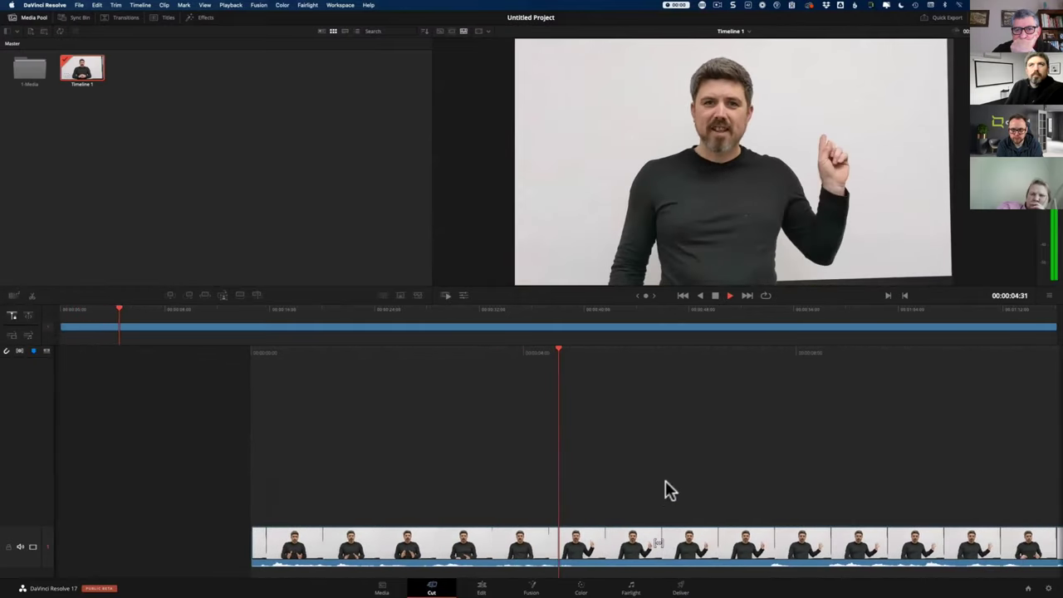
key(k)
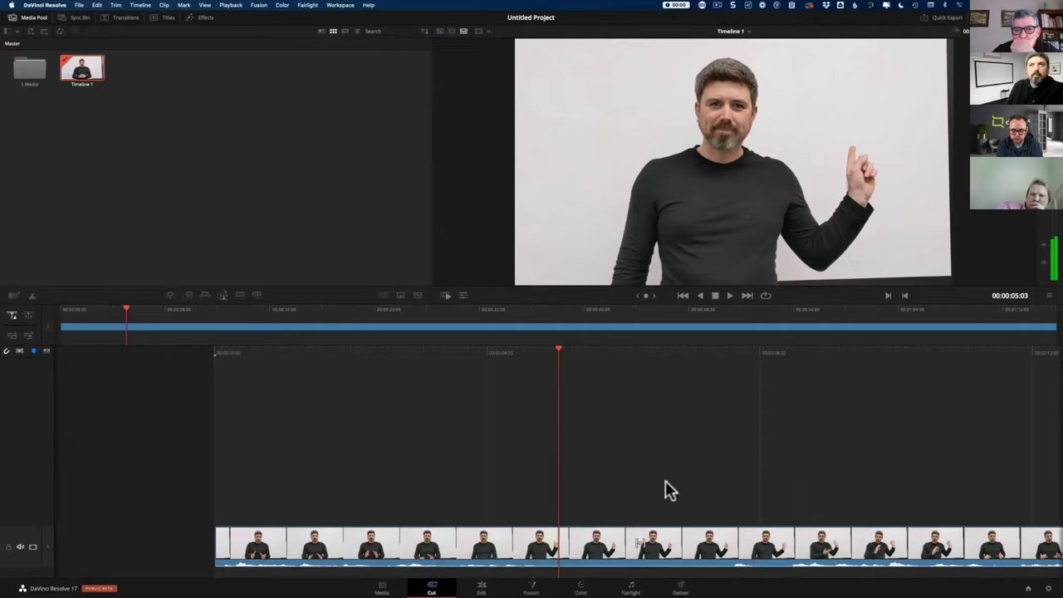
double_click(31, 73)
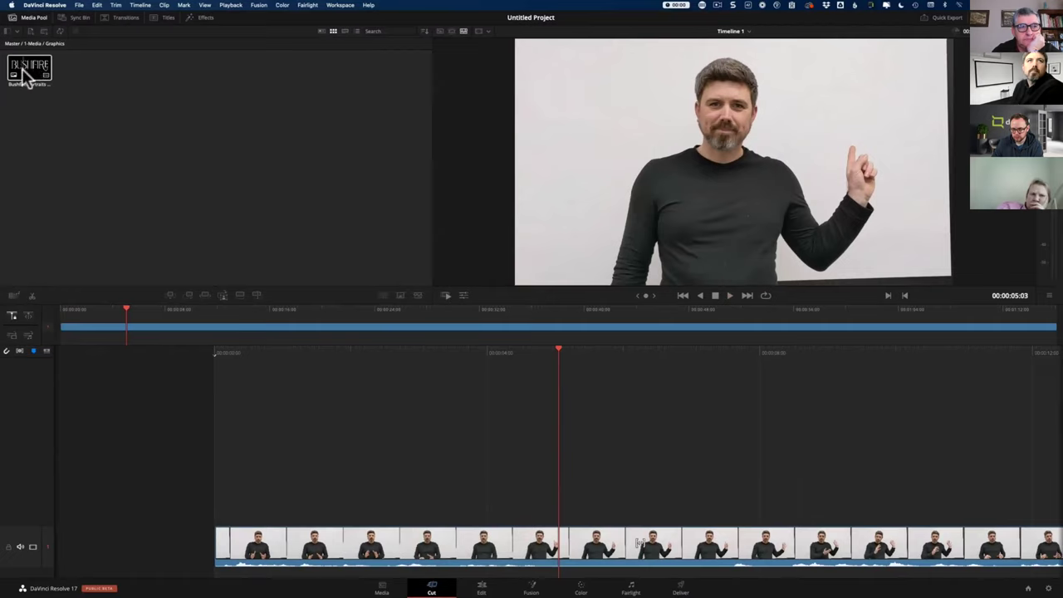
drag(99, 143, 559, 483)
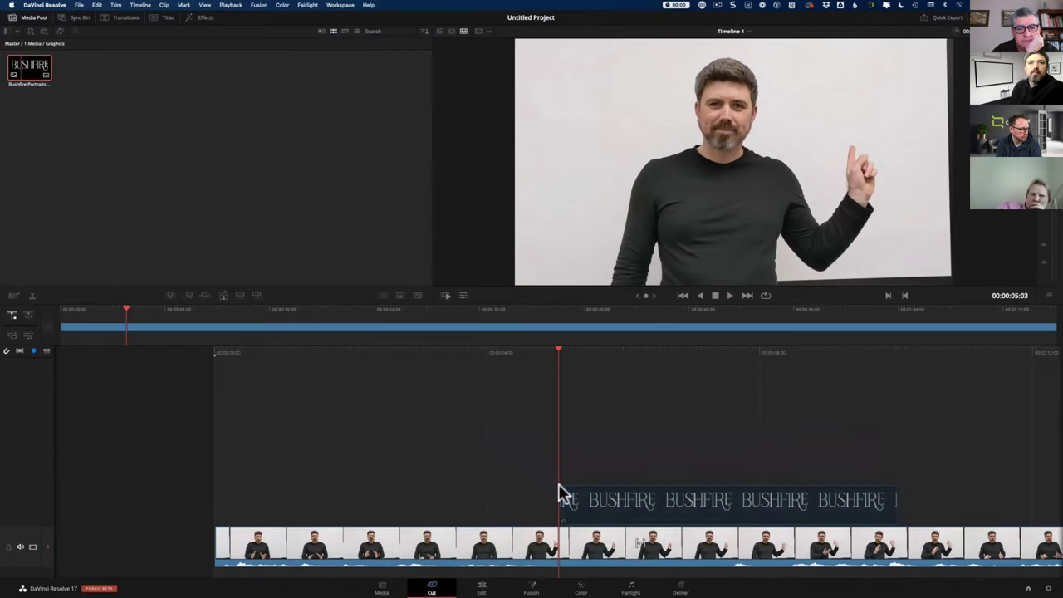
key(space)
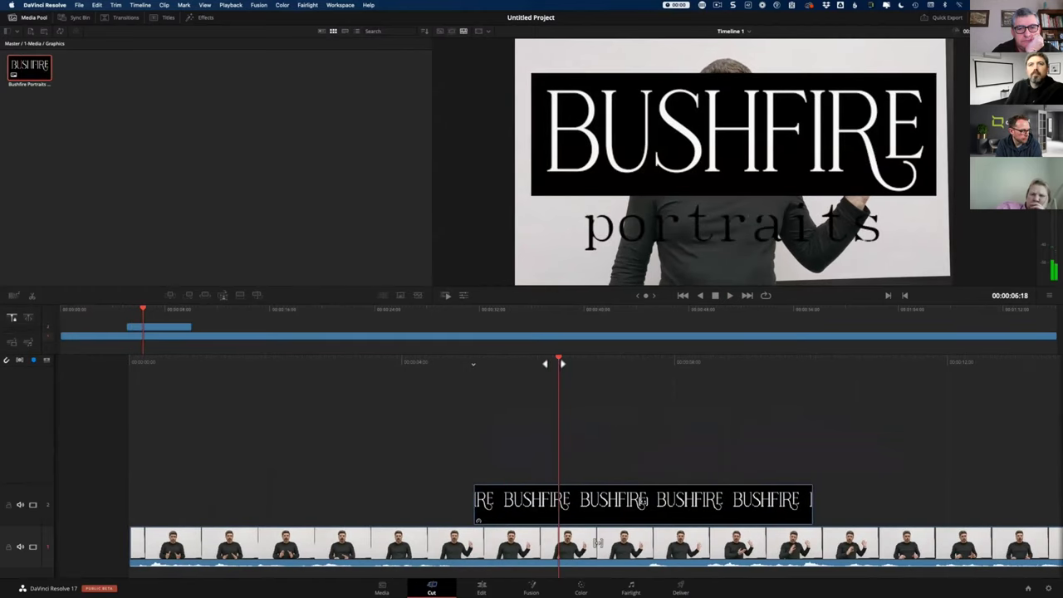
drag(612, 363, 666, 362)
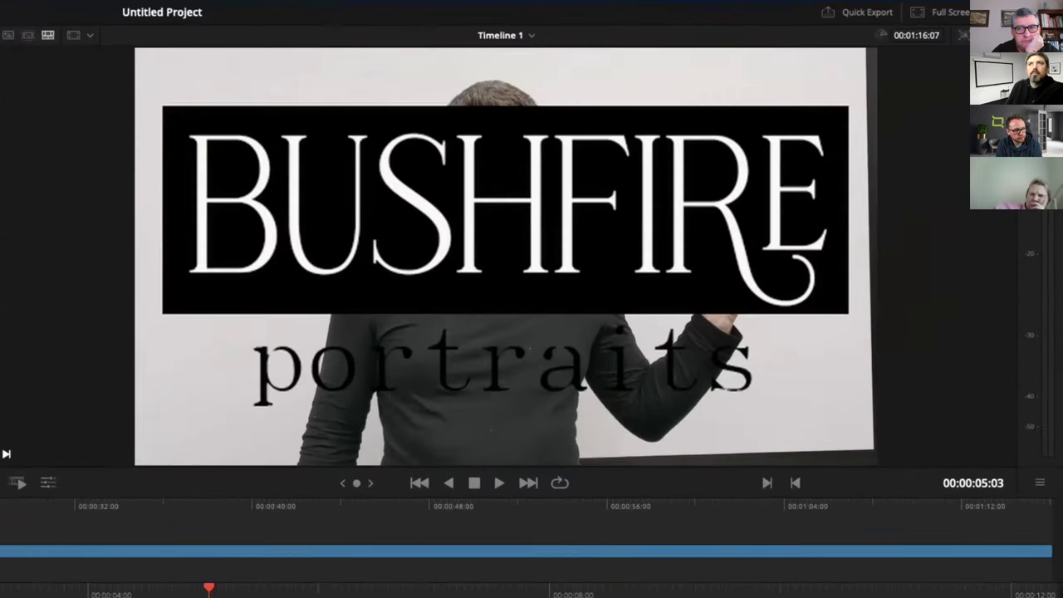
Scale the logo to 0.250 and move it to the picture's upper right corner with position X 632.
click(1029, 11)
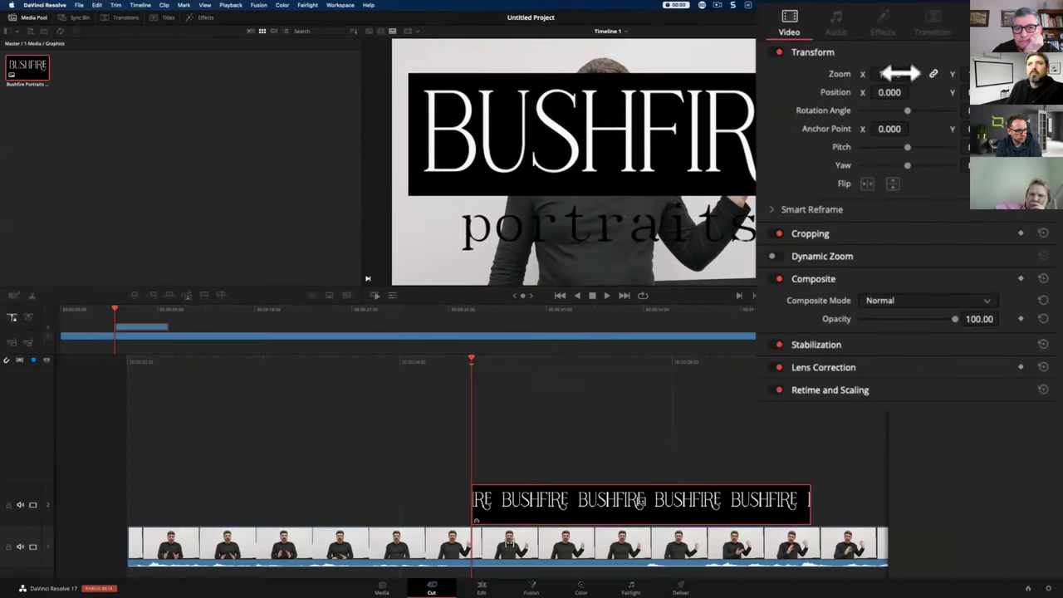
drag(899, 74, 889, 89)
mouse_move(964, 91)
mouse_down()
mouse_move(951, 78)
mouse_move(981, 88)
mouse_up()
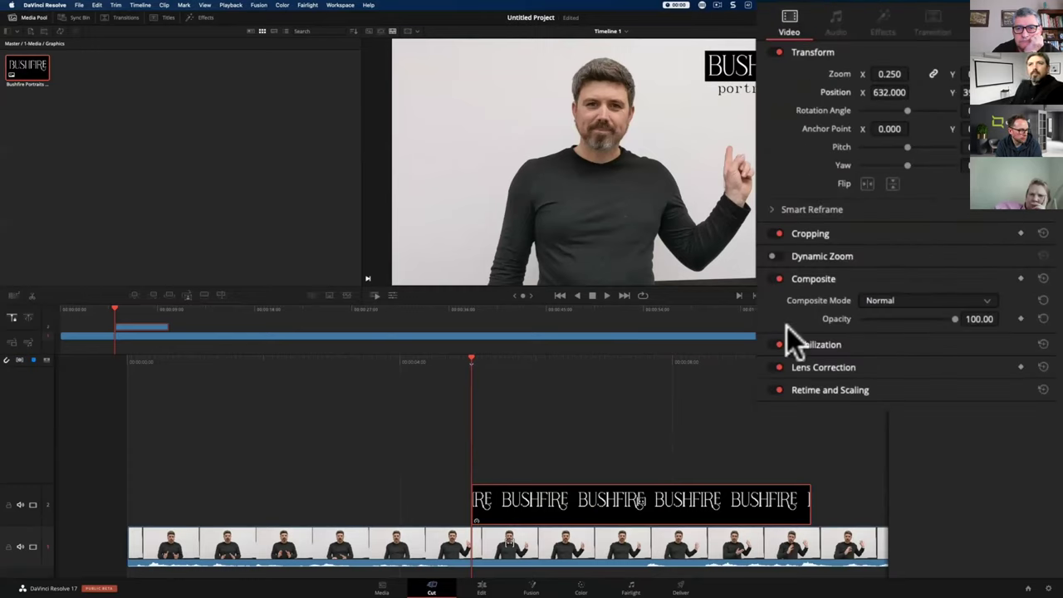
Try lowering the logo's opacity to about 47, and restore it to 100.
drag(955, 318, 903, 320)
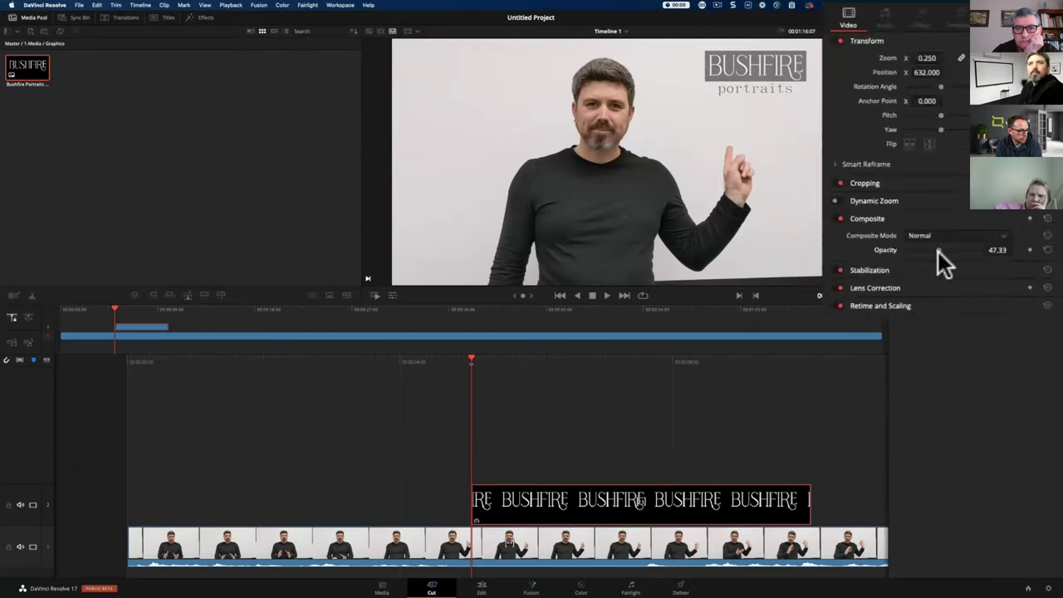
drag(972, 216, 1007, 222)
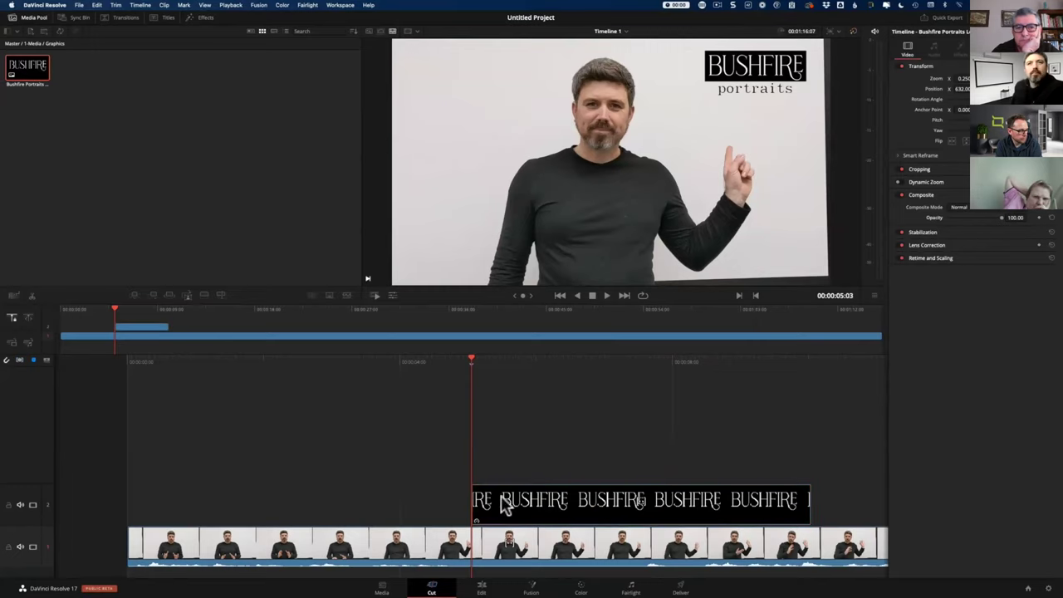
Extend the logo clip to the end of the video and play back from the logo's start to check it.
key(space)
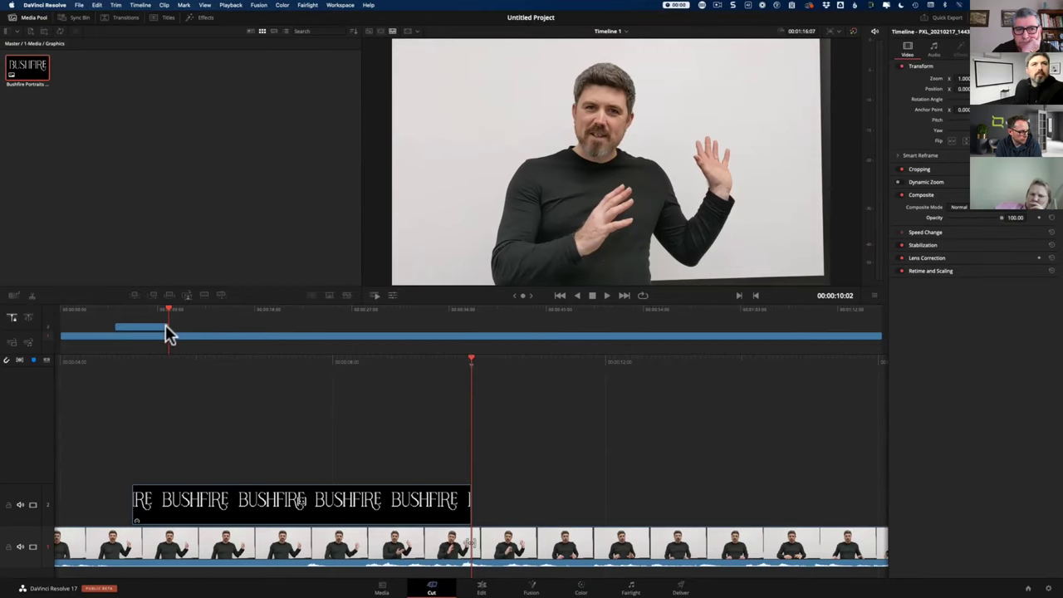
drag(165, 325, 874, 325)
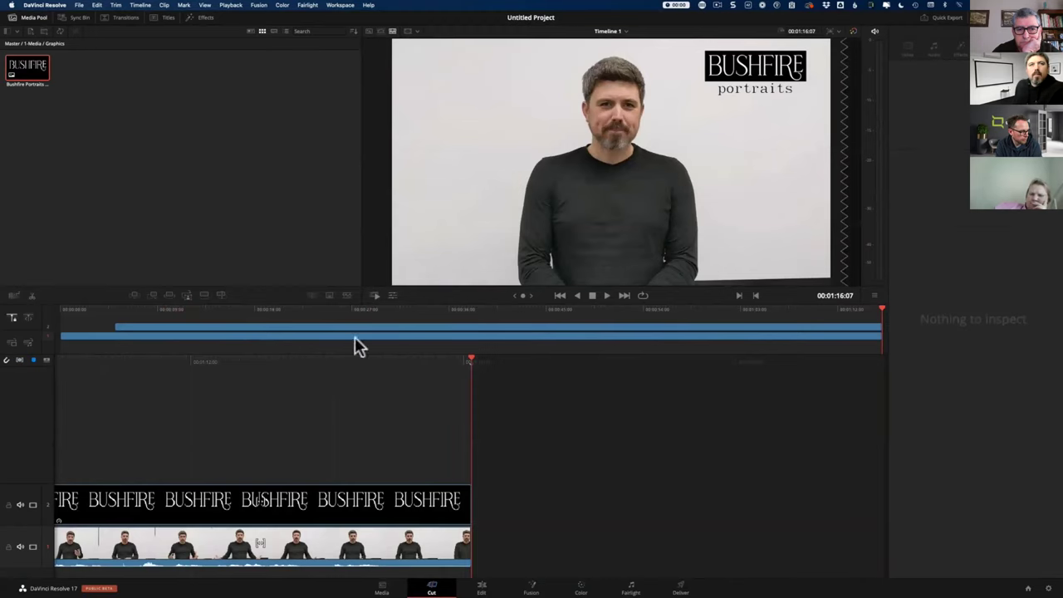
mouse_move(106, 322)
mouse_down()
mouse_move(169, 308)
mouse_move(276, 318)
mouse_move(826, 300)
mouse_move(113, 328)
mouse_up()
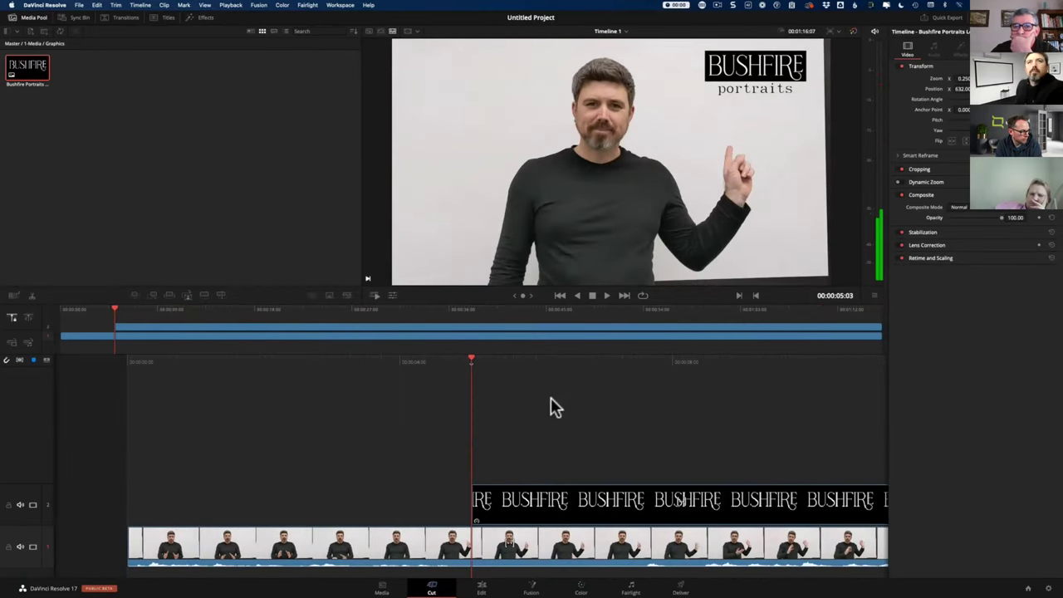
key(l)
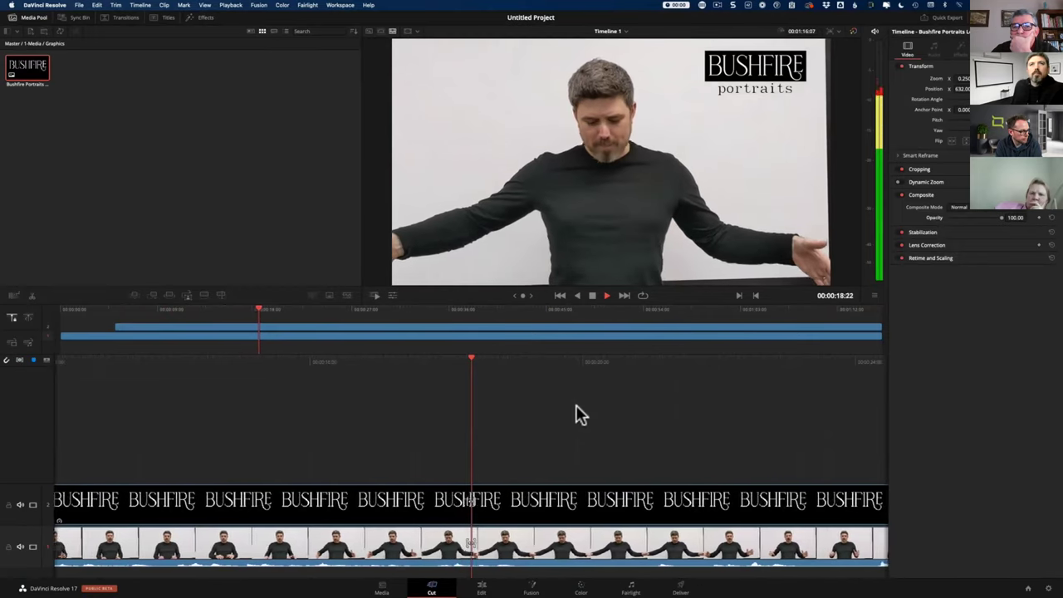
key(k)
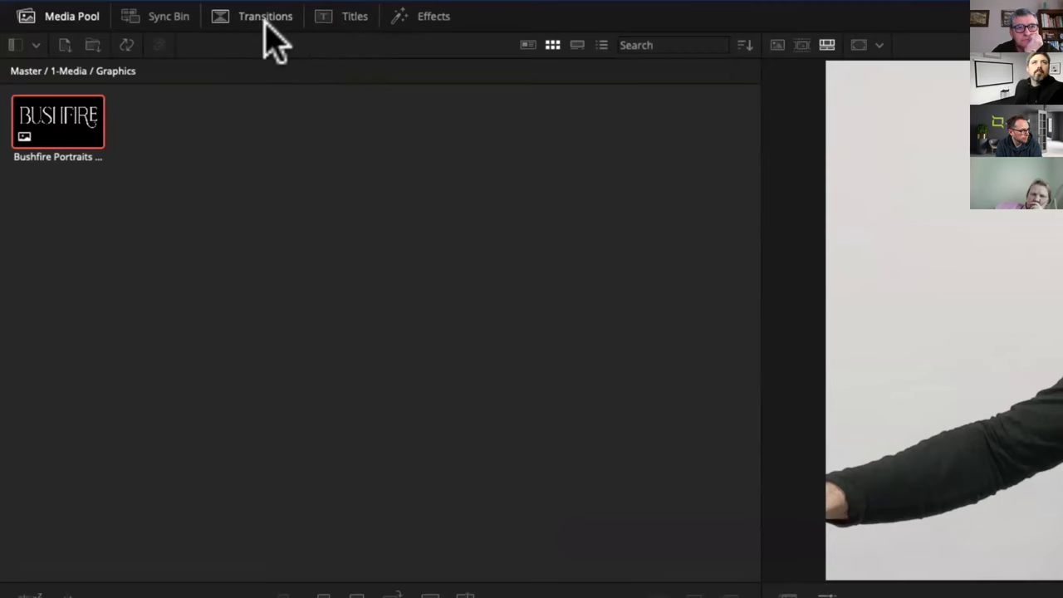
Browse the transitions and effects, and add a basic Text title above the logo track at 00:00:19:11.
click(264, 18)
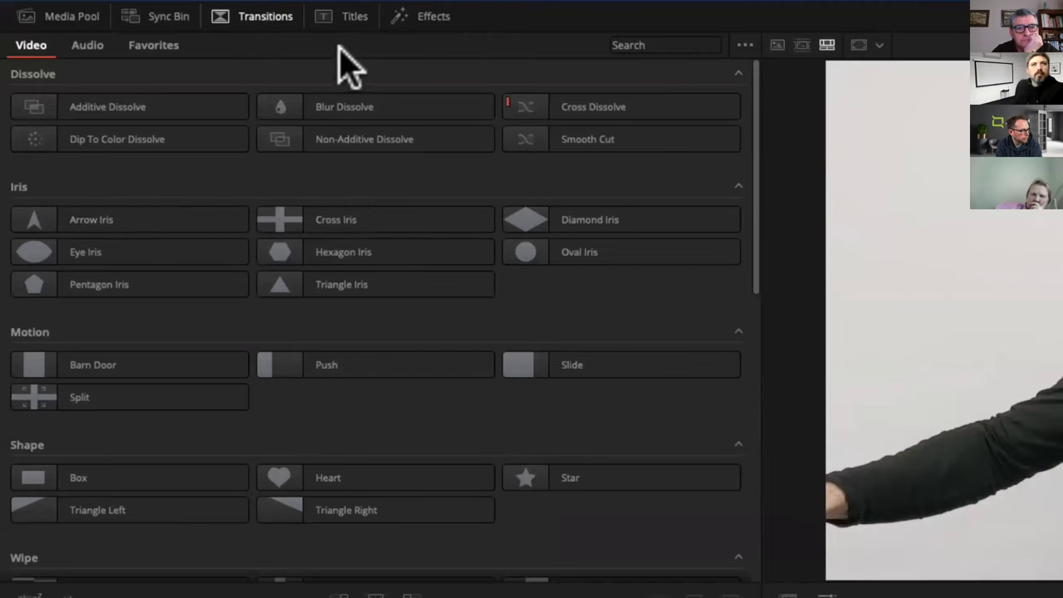
click(332, 19)
click(419, 18)
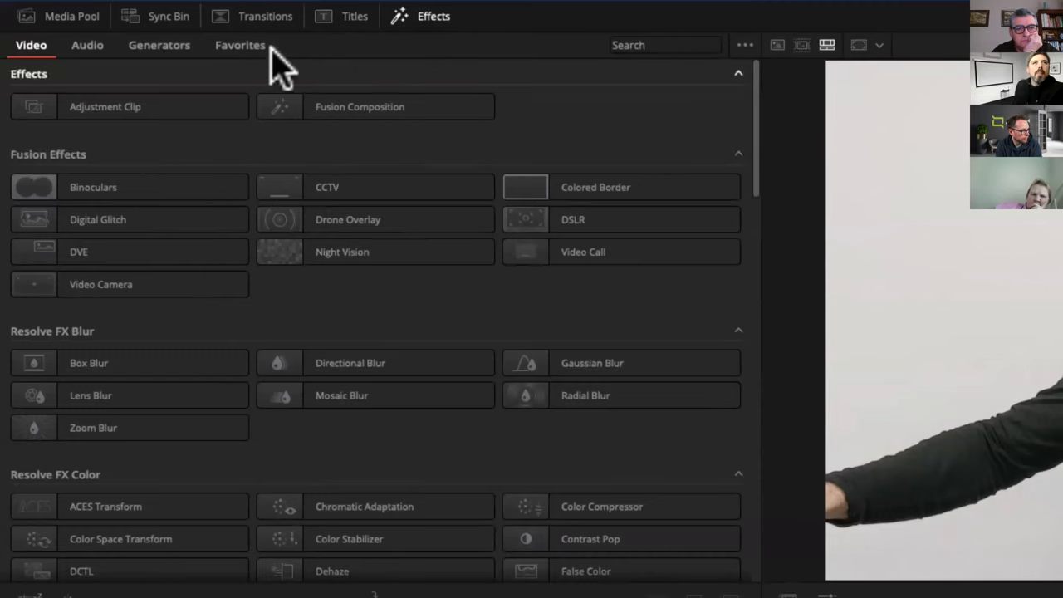
click(338, 18)
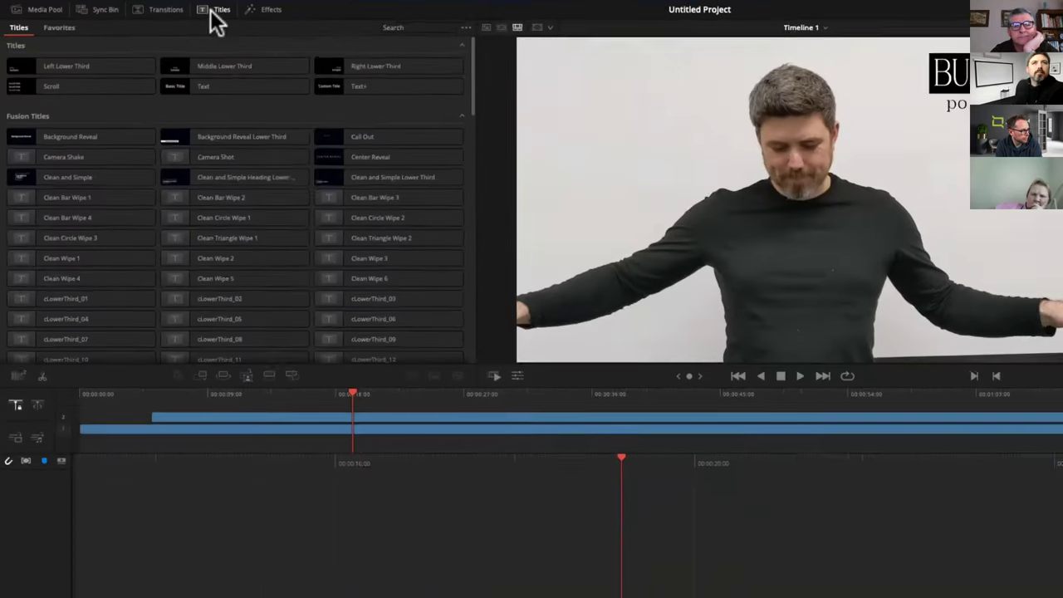
click(296, 136)
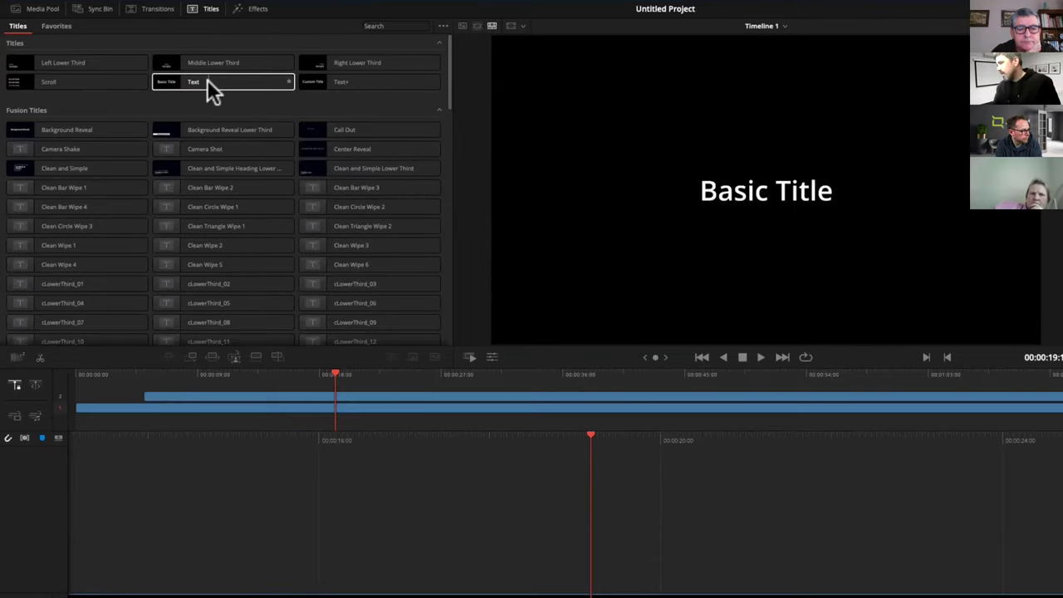
click(166, 82)
drag(165, 81, 341, 382)
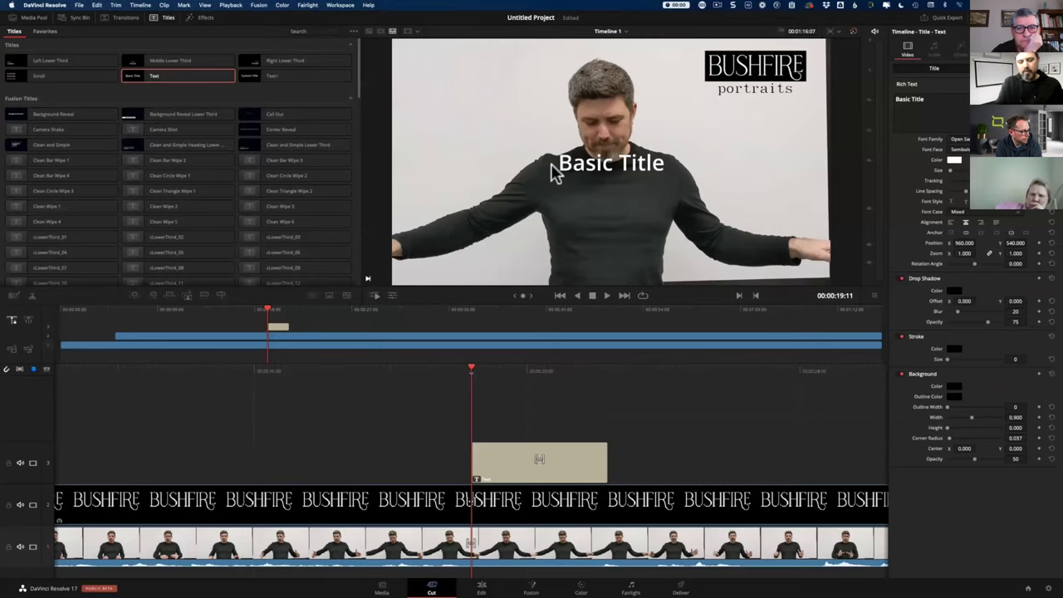
Replace the title's text with the host's first name in the possessive, followed by "Video Workshop".
click(556, 459)
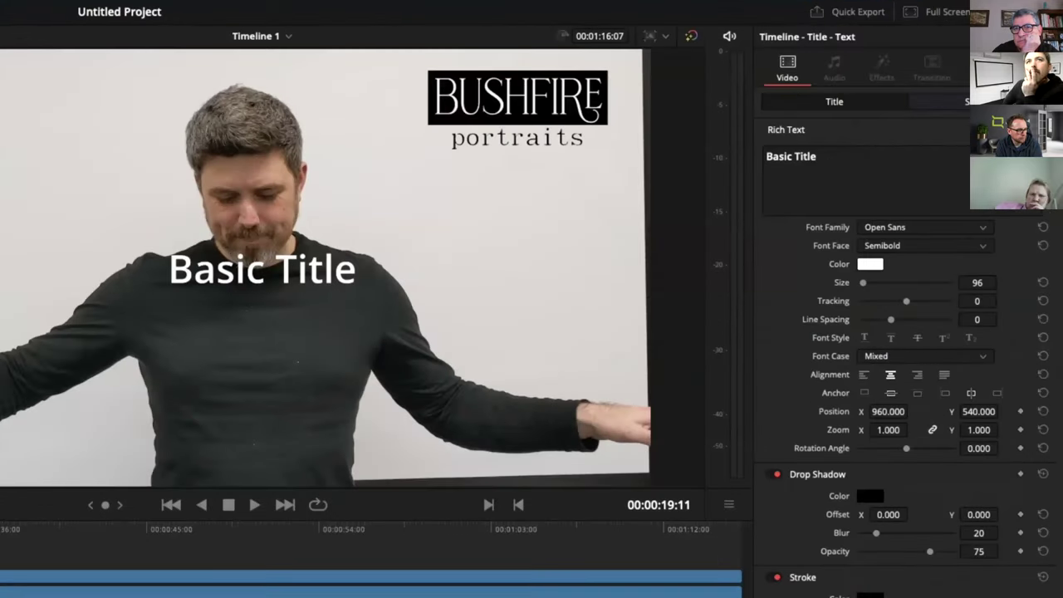
click(956, 103)
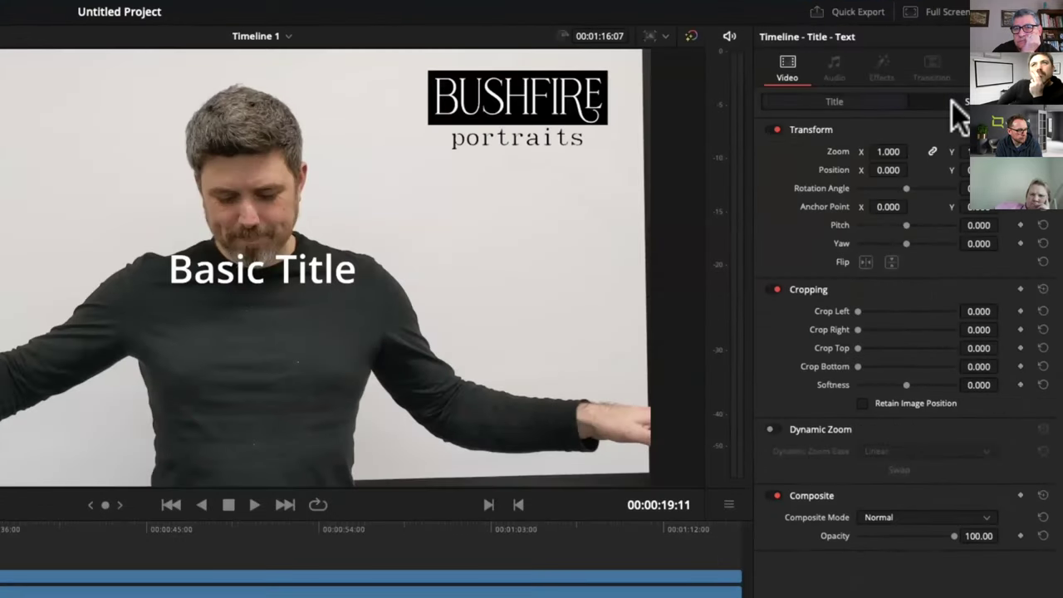
click(869, 101)
drag(822, 156, 755, 167)
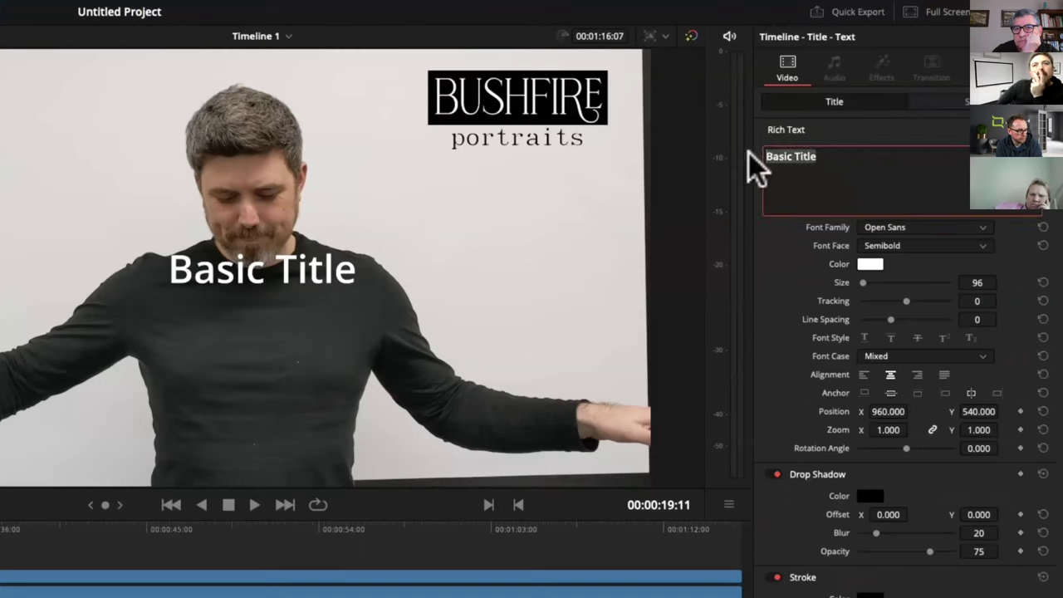
text(Carl's Video Workshop)
Set the title's font to Phosphate and lower the title in the frame to position Y 165.
click(898, 226)
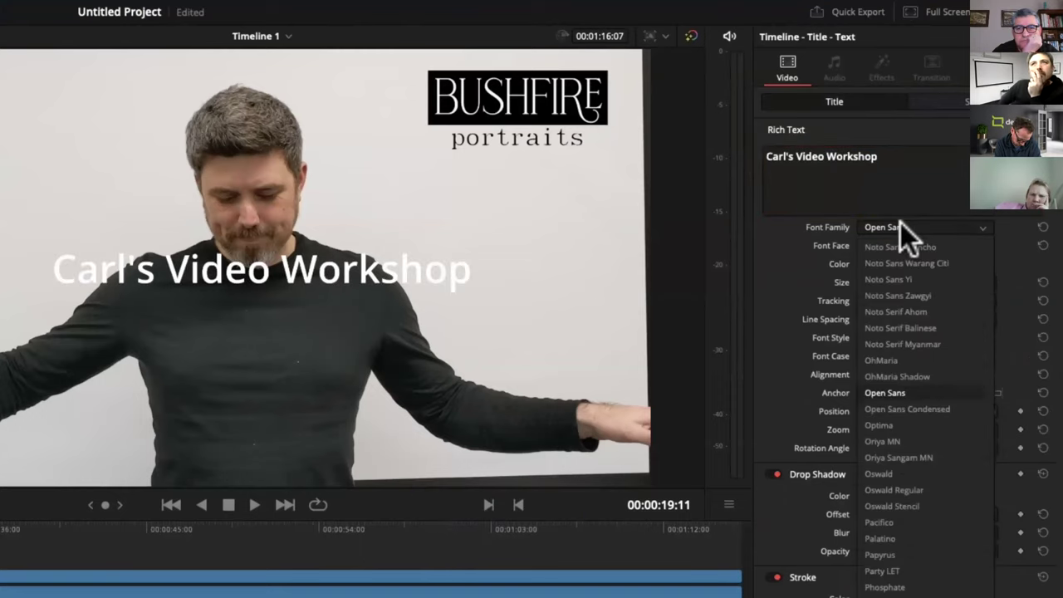
click(901, 587)
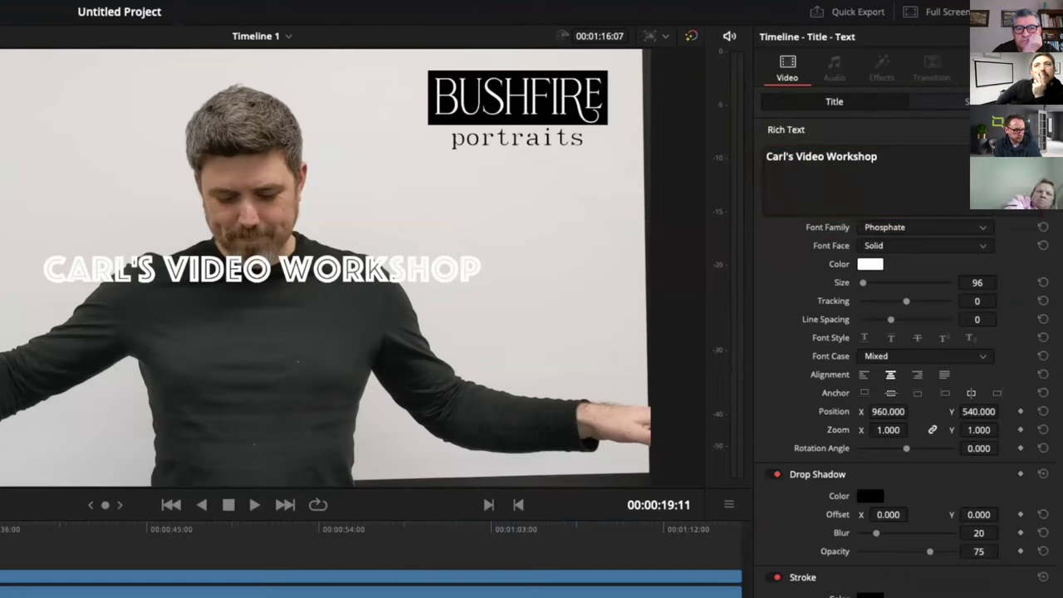
drag(972, 411, 847, 411)
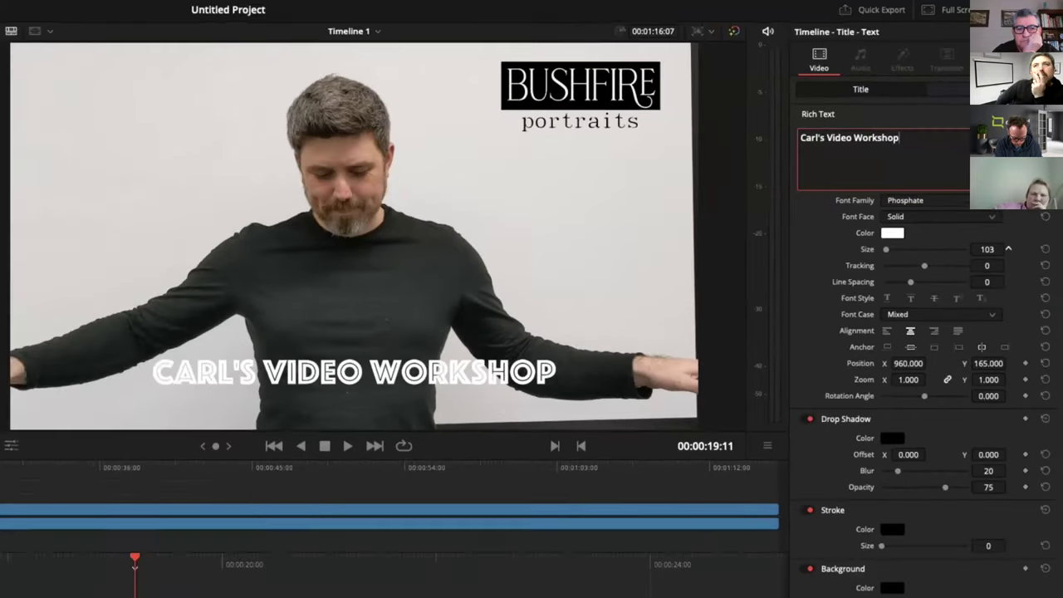
Give the title a background bar with width 1.084, height 0.168 and opacity 85, and lower the title to position Y 91.
drag(972, 281, 1017, 282)
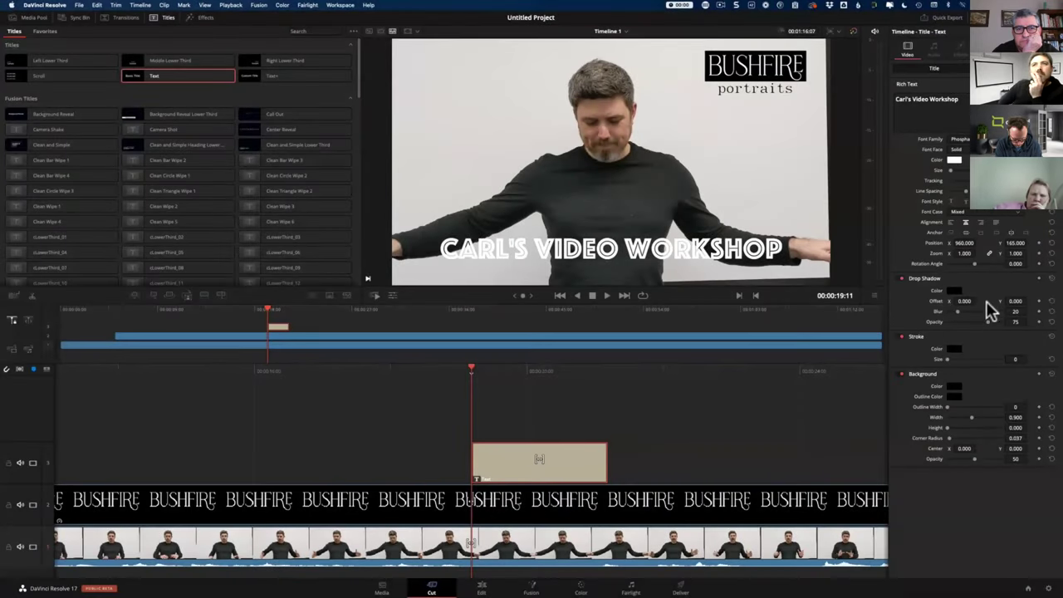
click(903, 278)
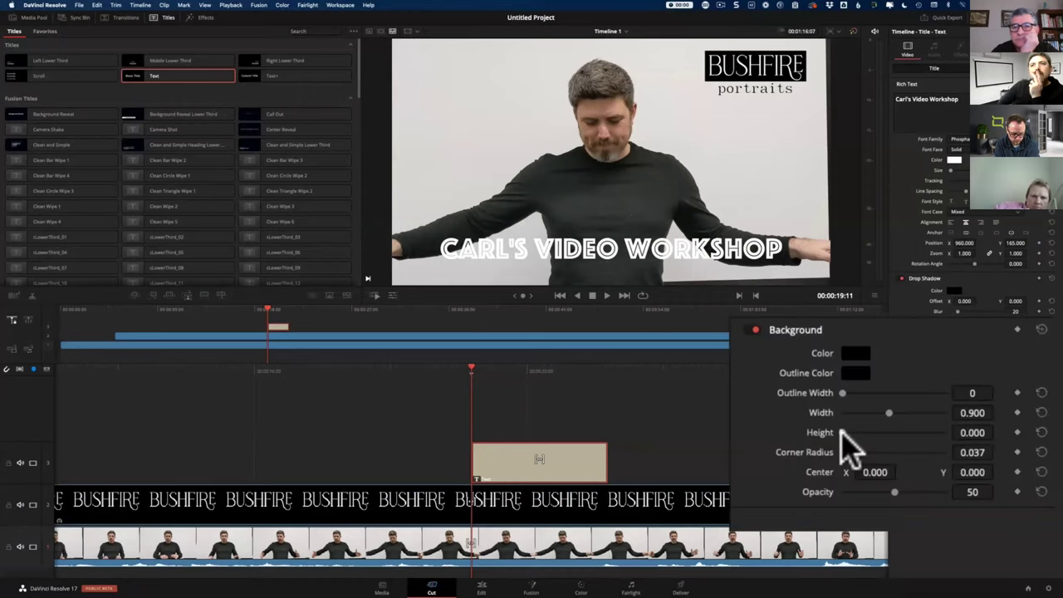
drag(952, 430, 956, 430)
drag(882, 424, 895, 415)
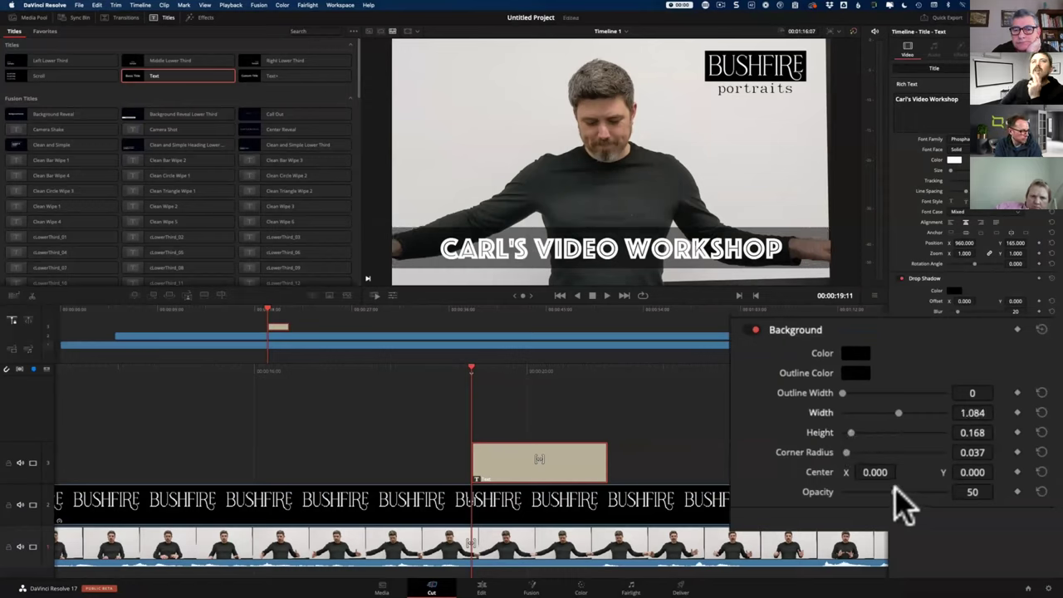
drag(895, 490, 928, 491)
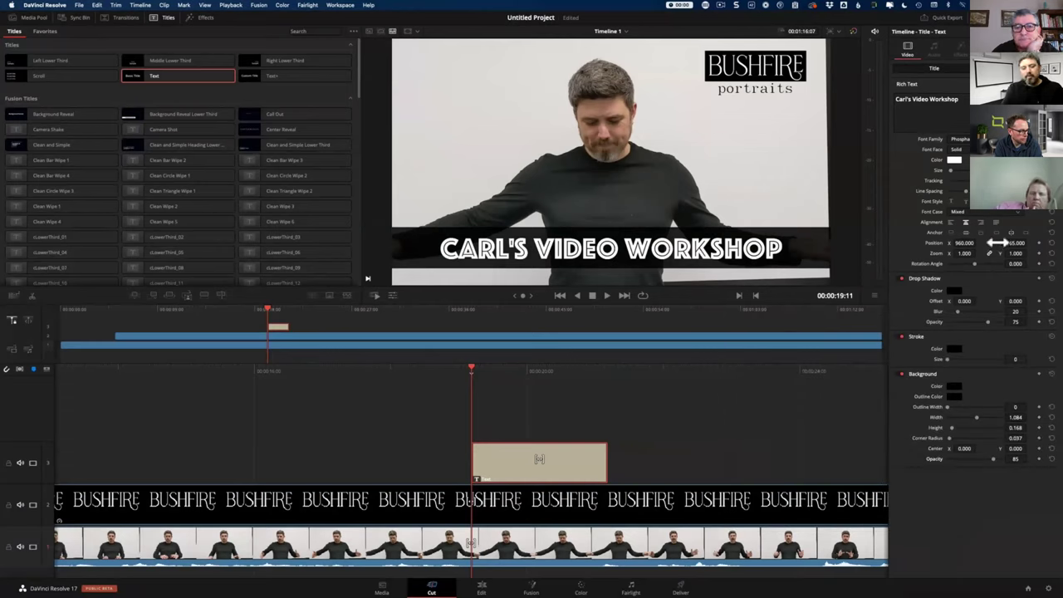
drag(1011, 242, 980, 242)
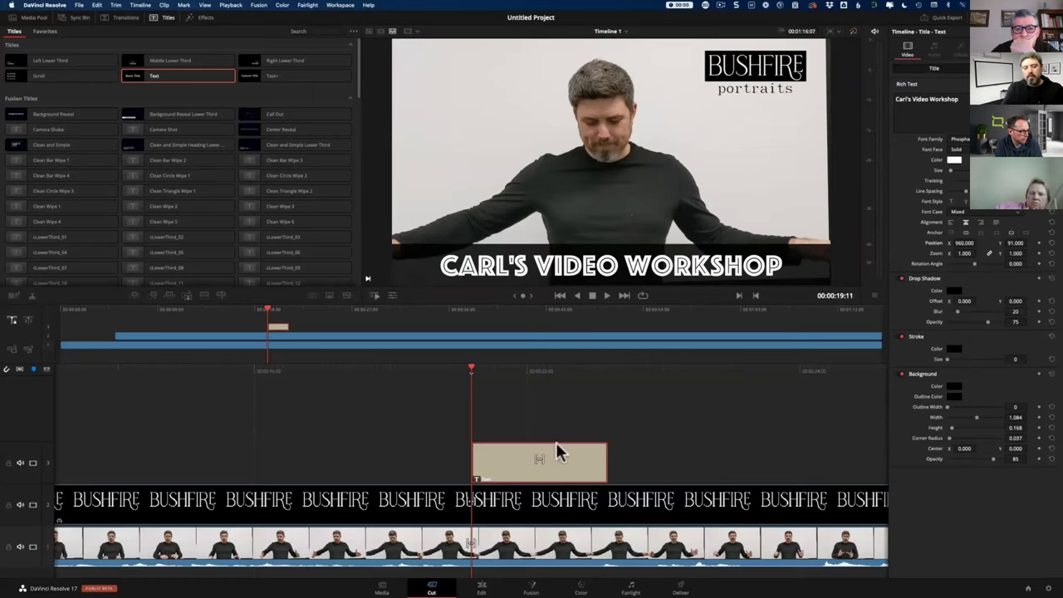
Extend the title clip to end at 00:00:43:08 and play back the moment where it starts.
click(52, 5)
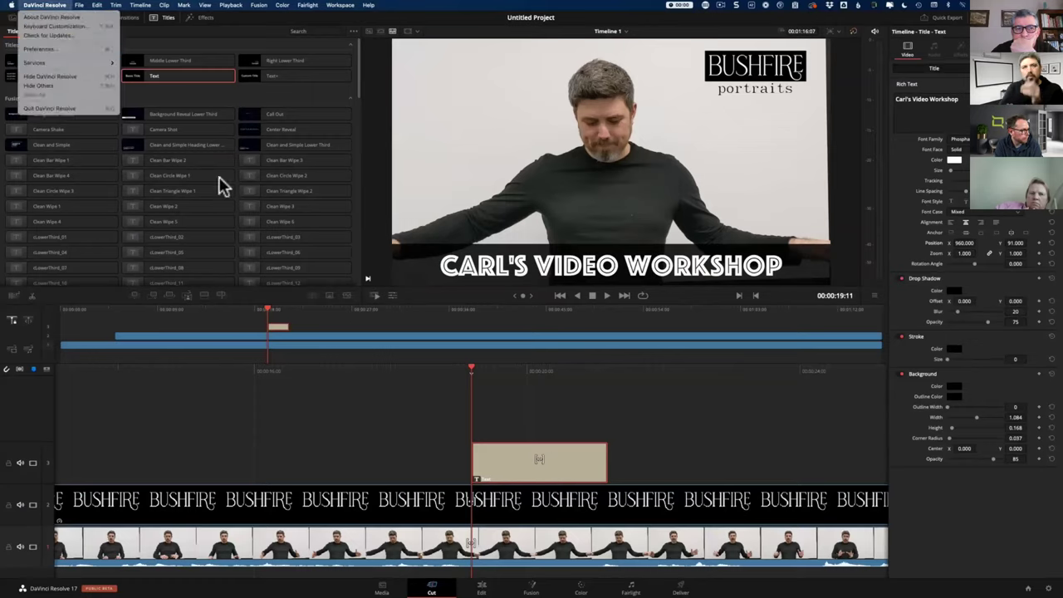
click(556, 398)
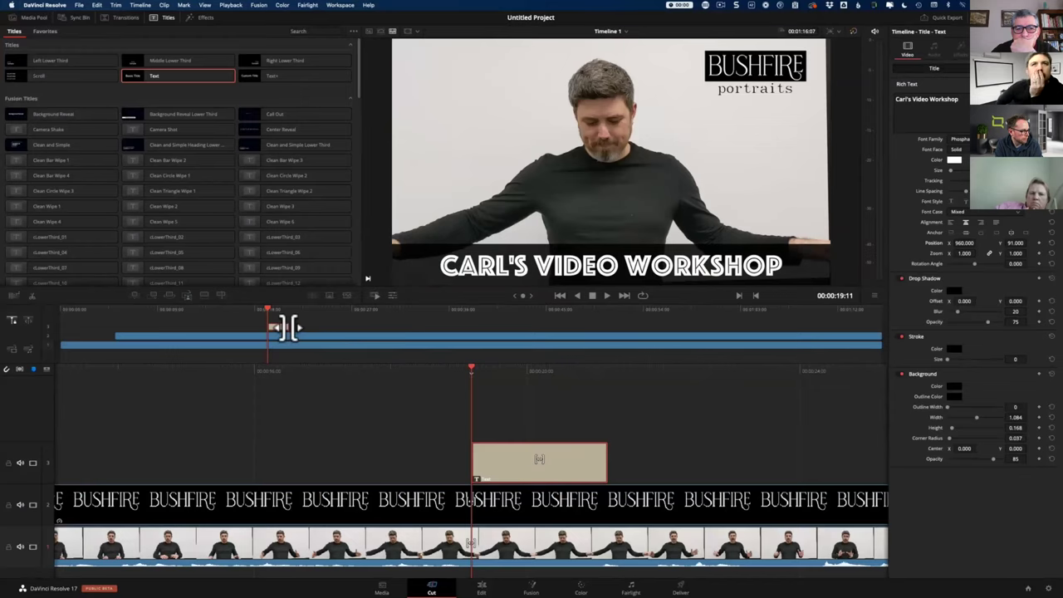
drag(285, 328, 523, 327)
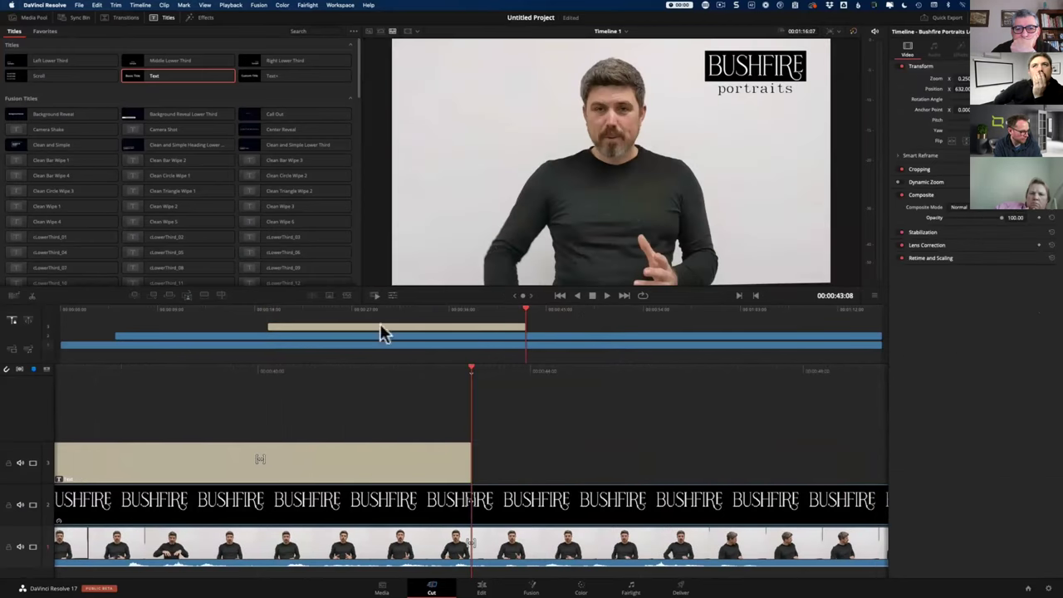
click(261, 309)
key(space)
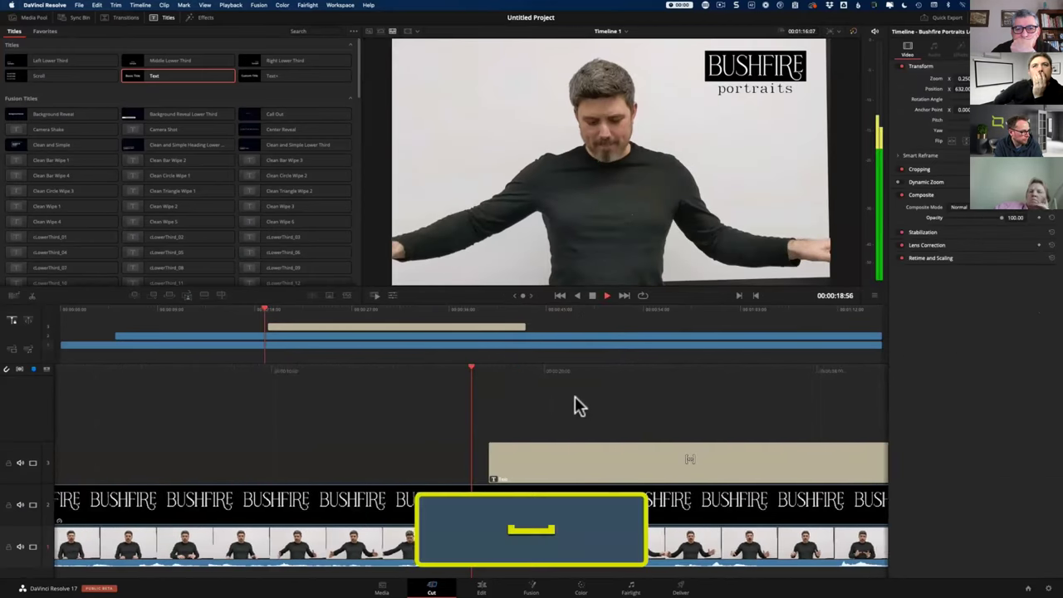
key(space)
key(space)
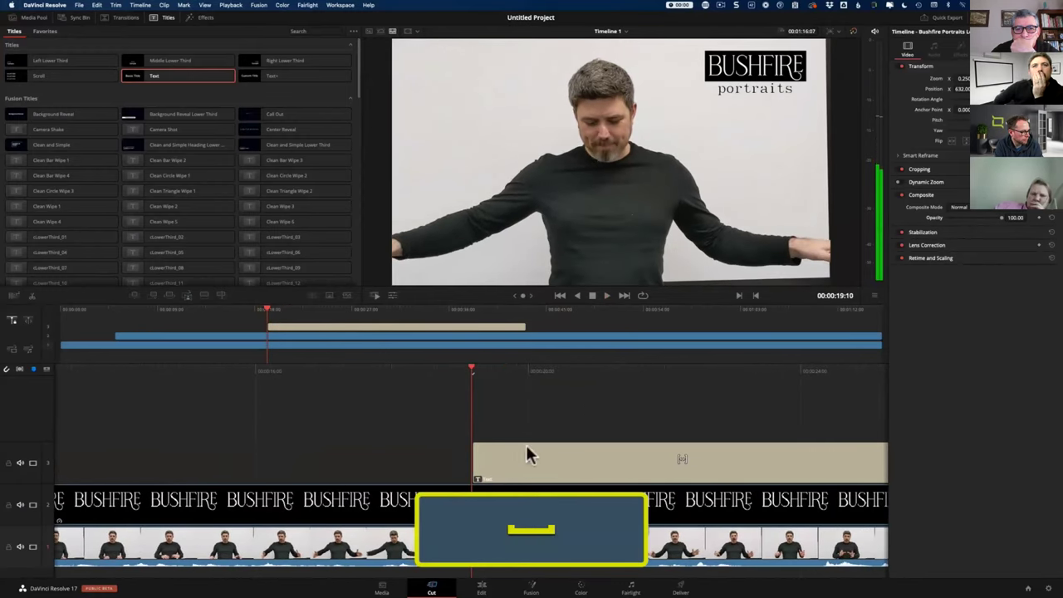
Try a Cross Iris transition at the start of the title clip and play it back.
drag(478, 453, 480, 452)
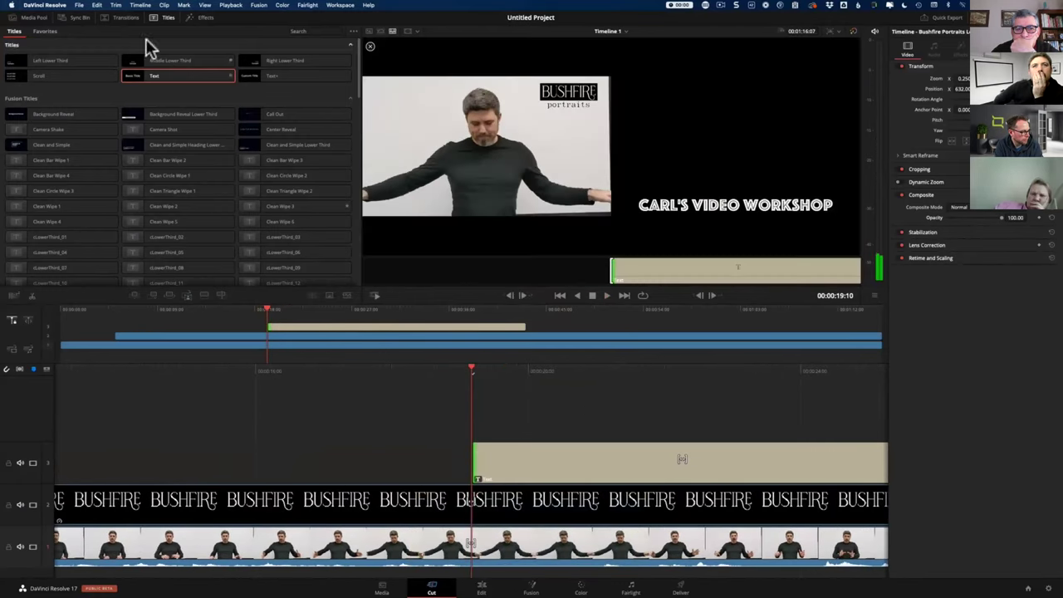
click(124, 18)
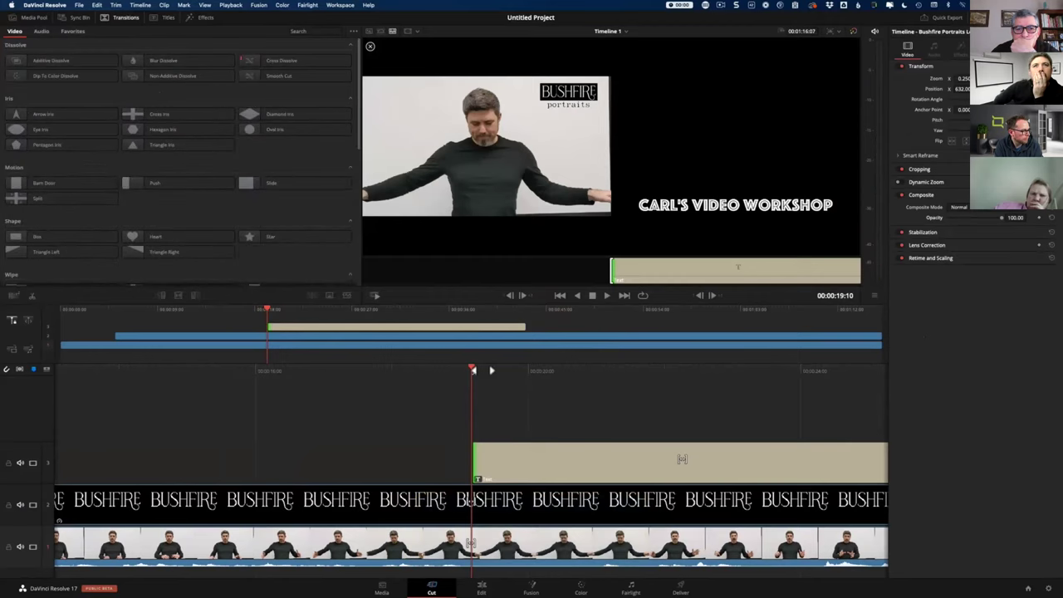
key(space)
key(space)
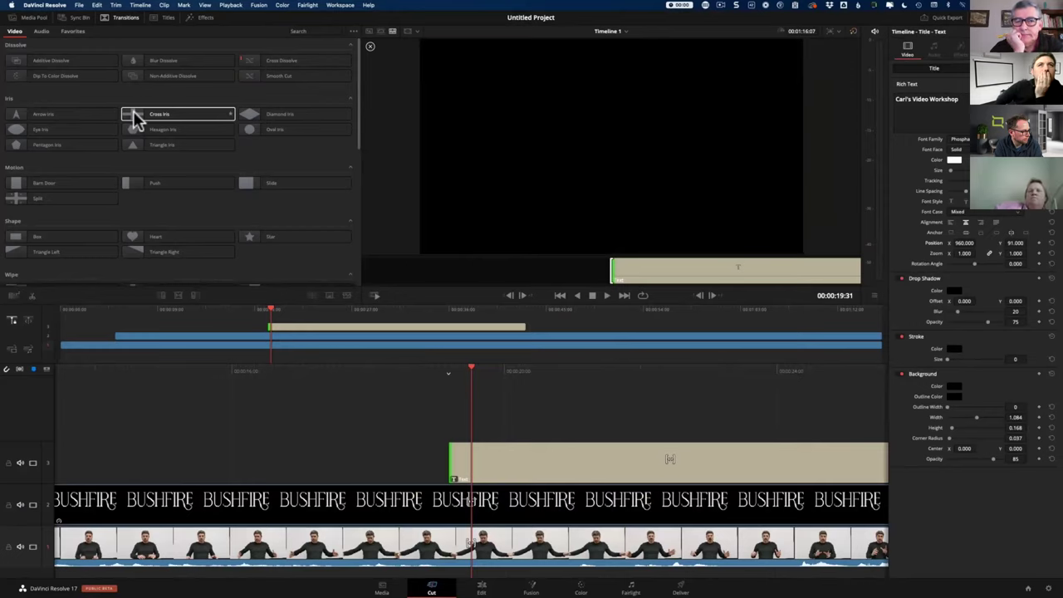
double_click(135, 119)
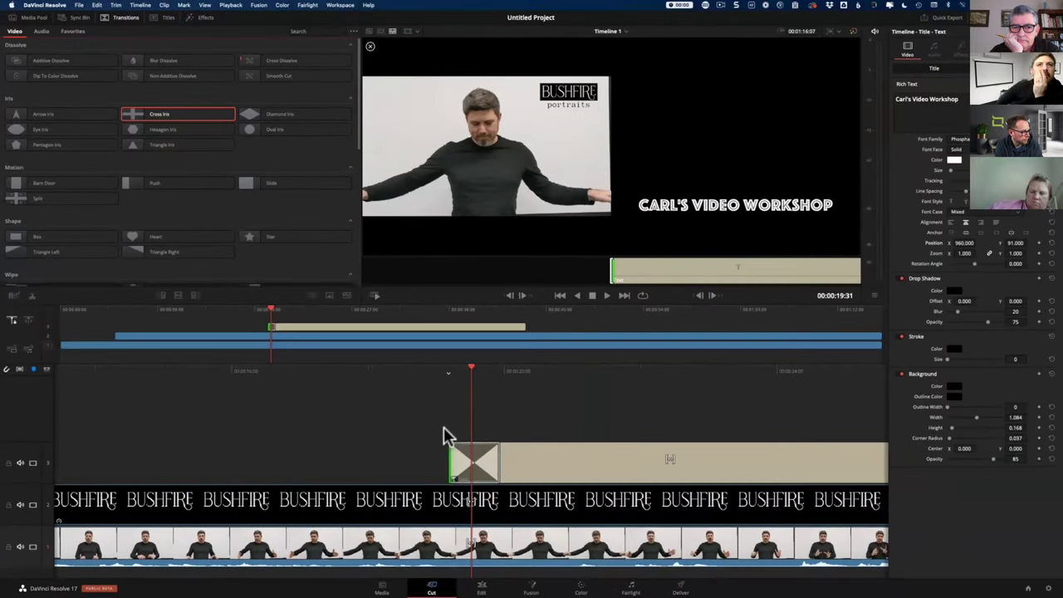
key(super+z)
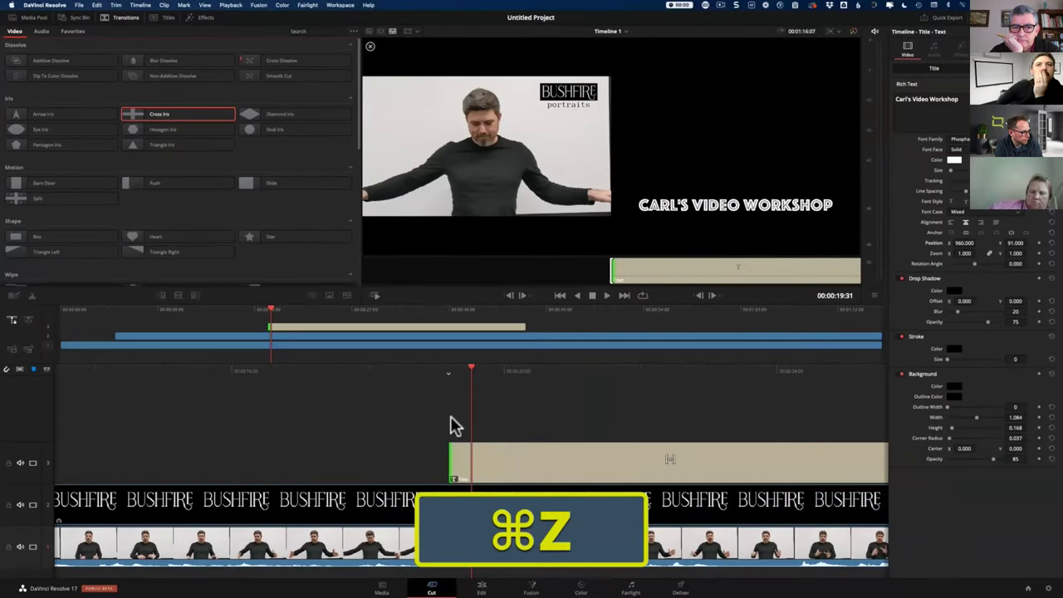
drag(131, 116, 462, 459)
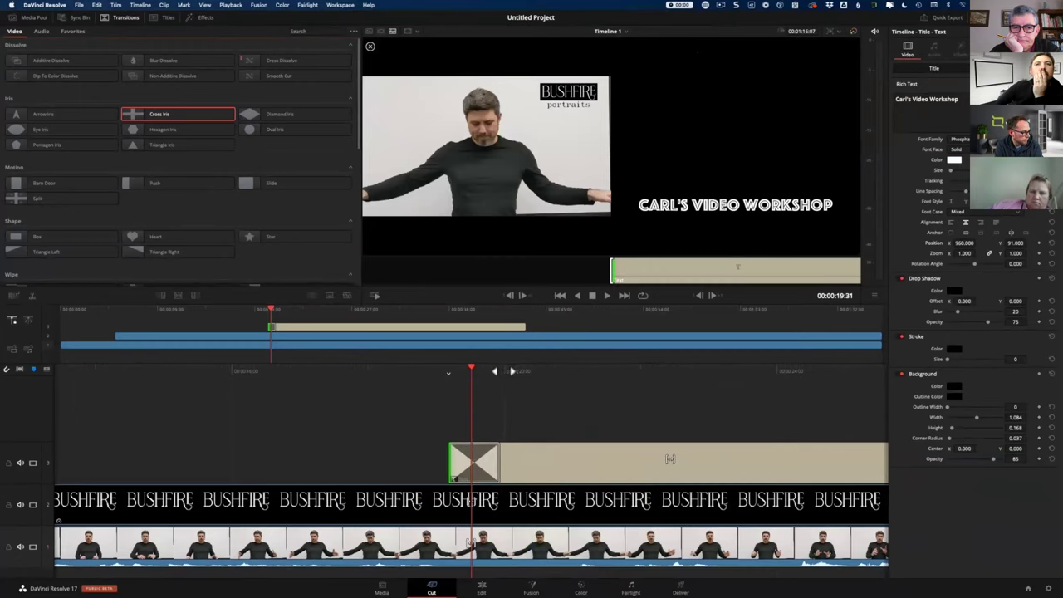
key(space)
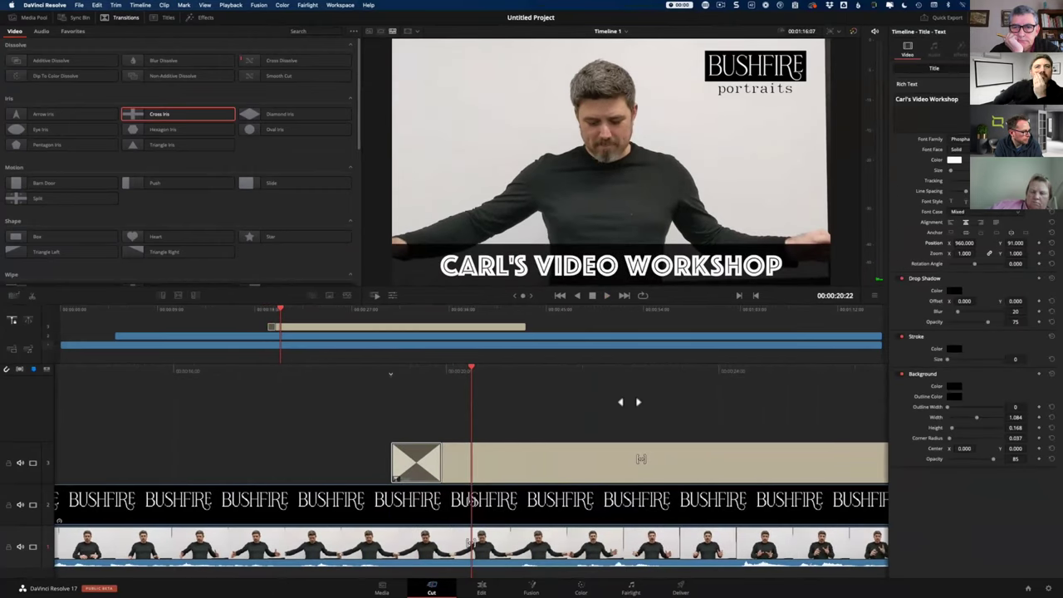
Replace the Cross Iris transition at the title's start with a Push transition and play it back.
click(408, 462)
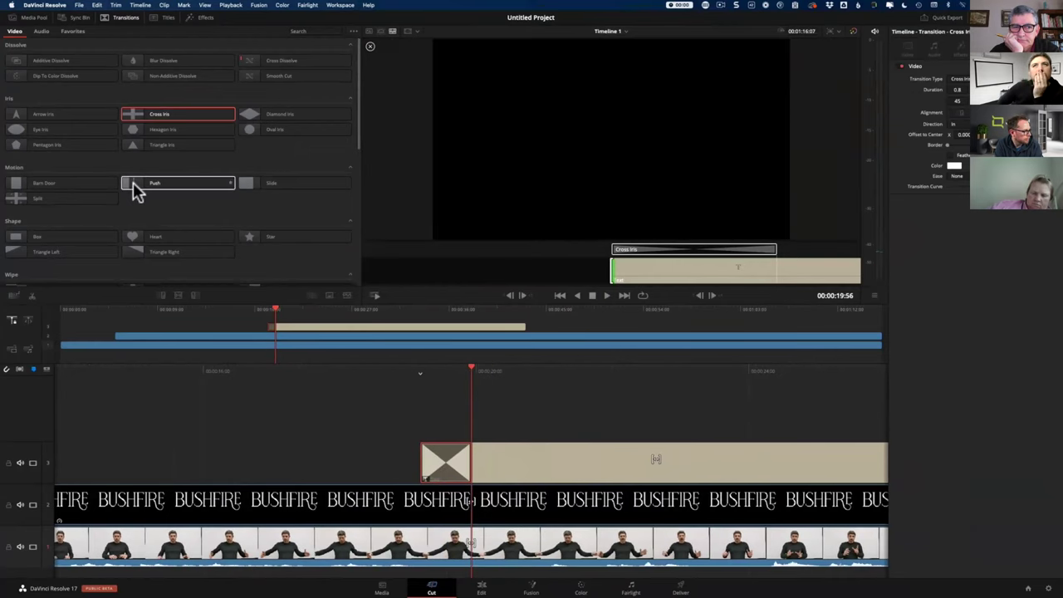
double_click(133, 182)
click(601, 398)
key(/)
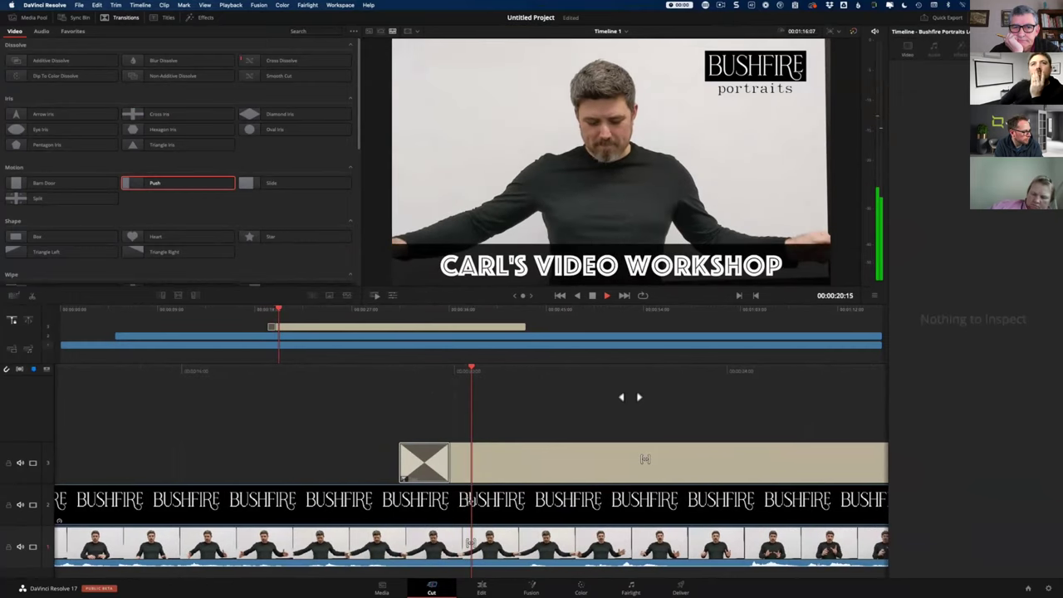
key(space)
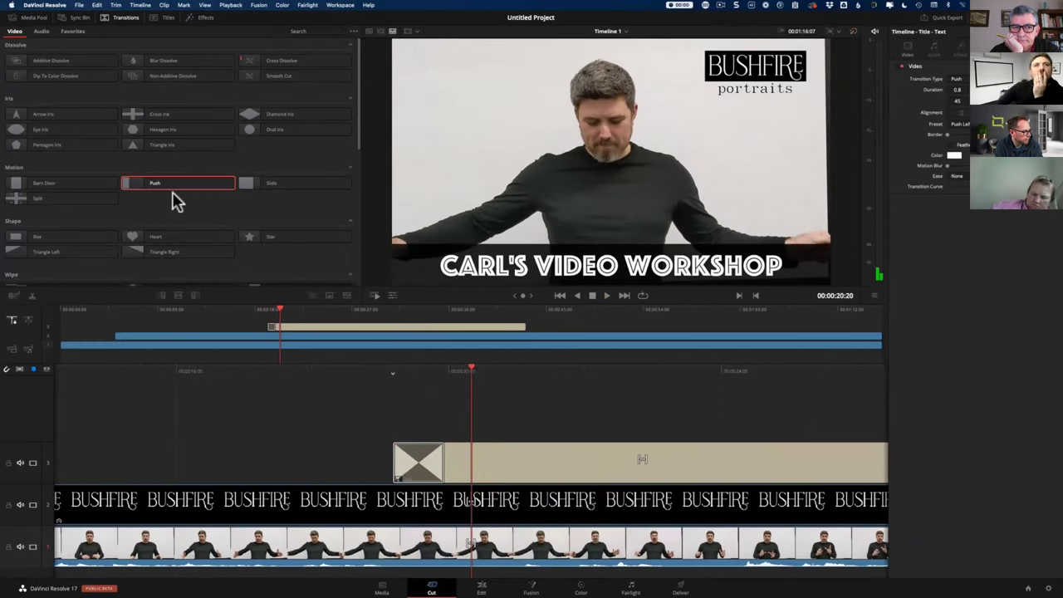
Set the Push transition's preset to Push Up and preview the title's entrance.
click(968, 125)
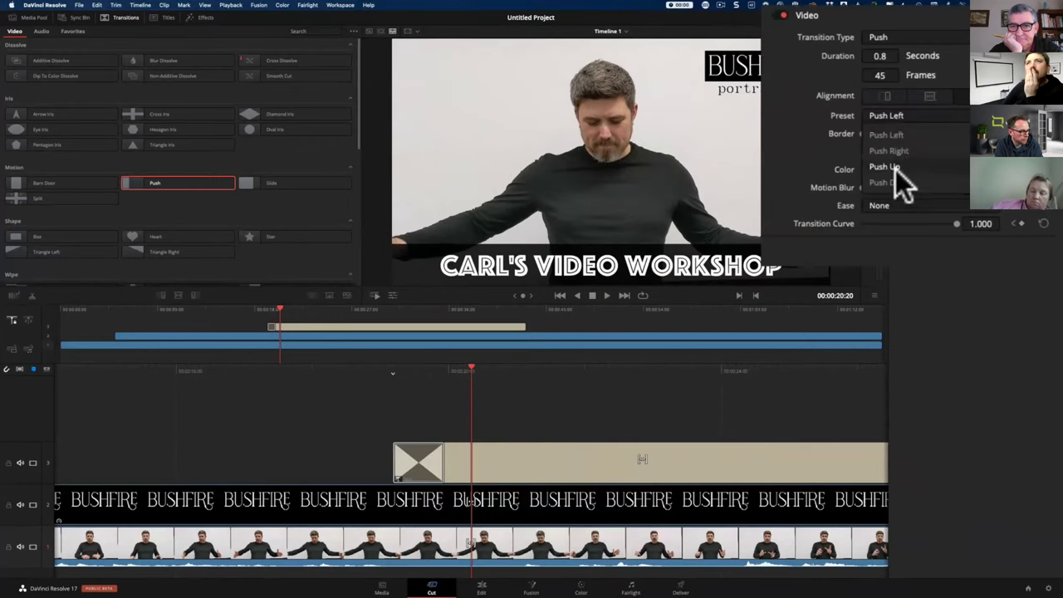
click(965, 155)
click(722, 396)
key(/)
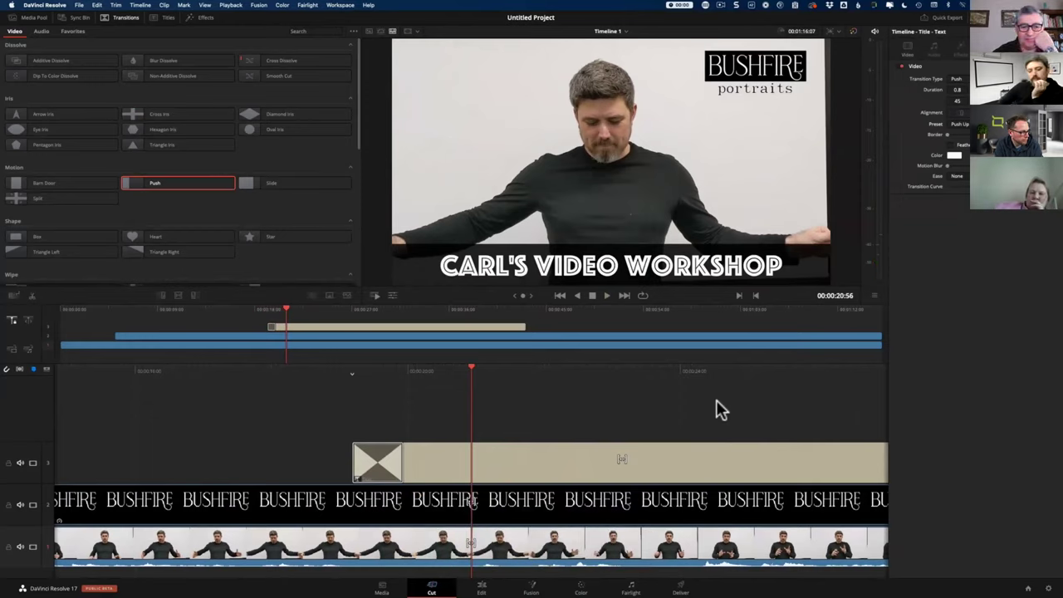
Play the titled section forward and in reverse, stopping playback at 00:00:39:53.
key(l)
key(k)
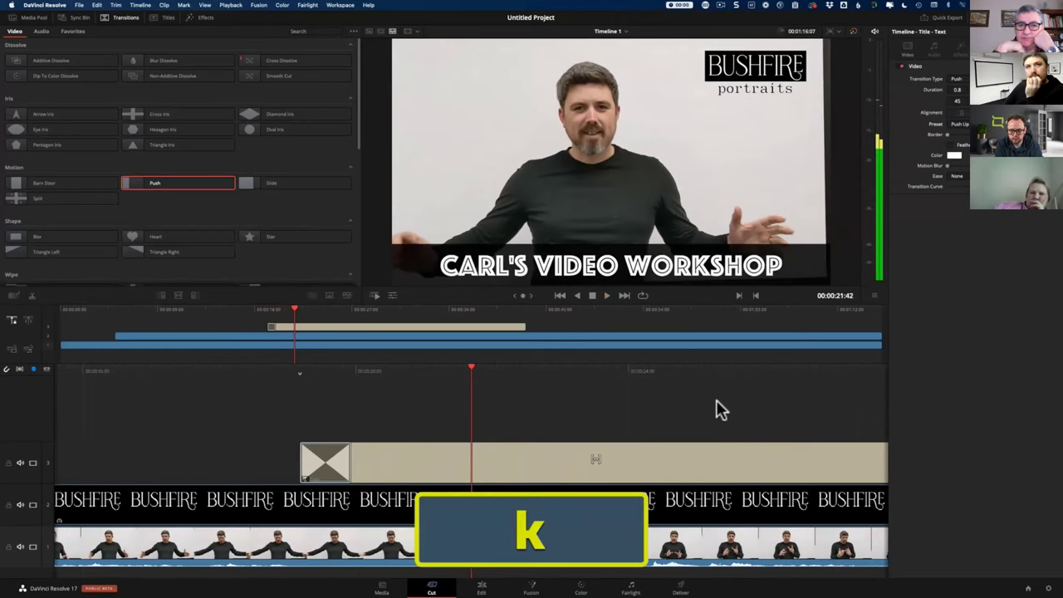
key(j)
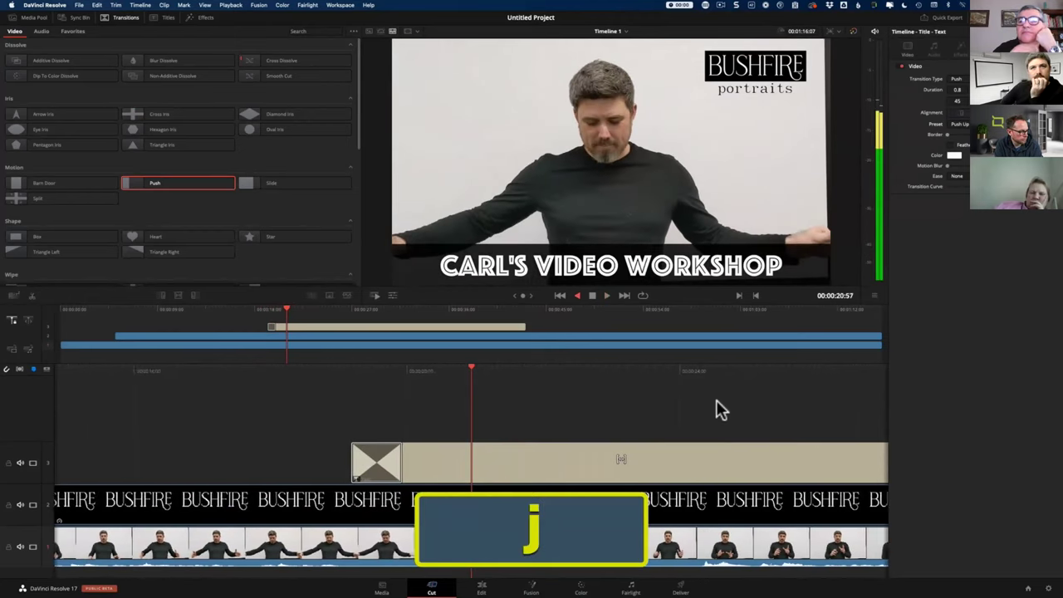
key(k)
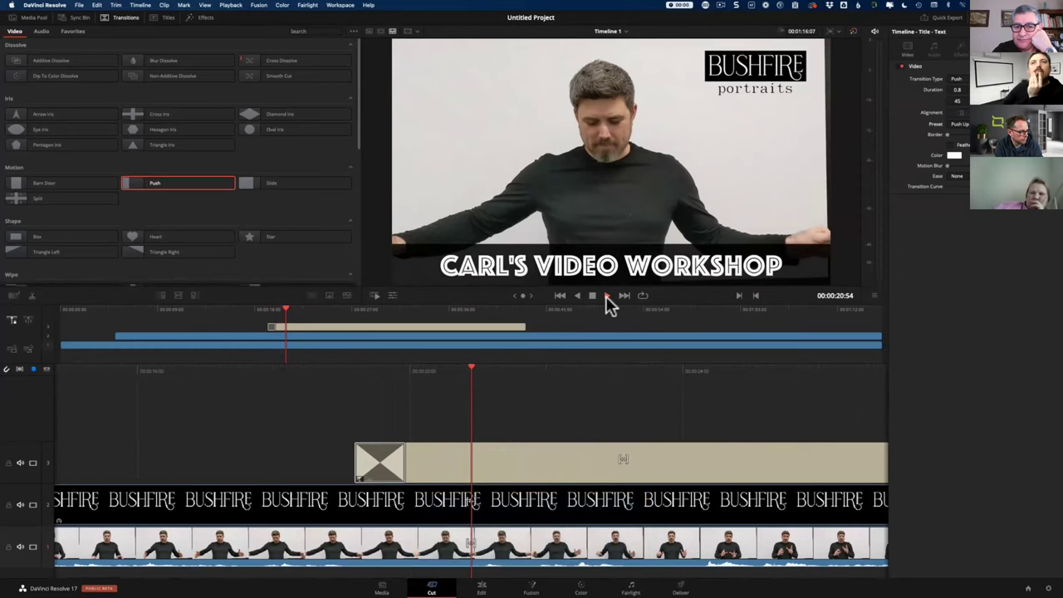
click(605, 296)
click(579, 296)
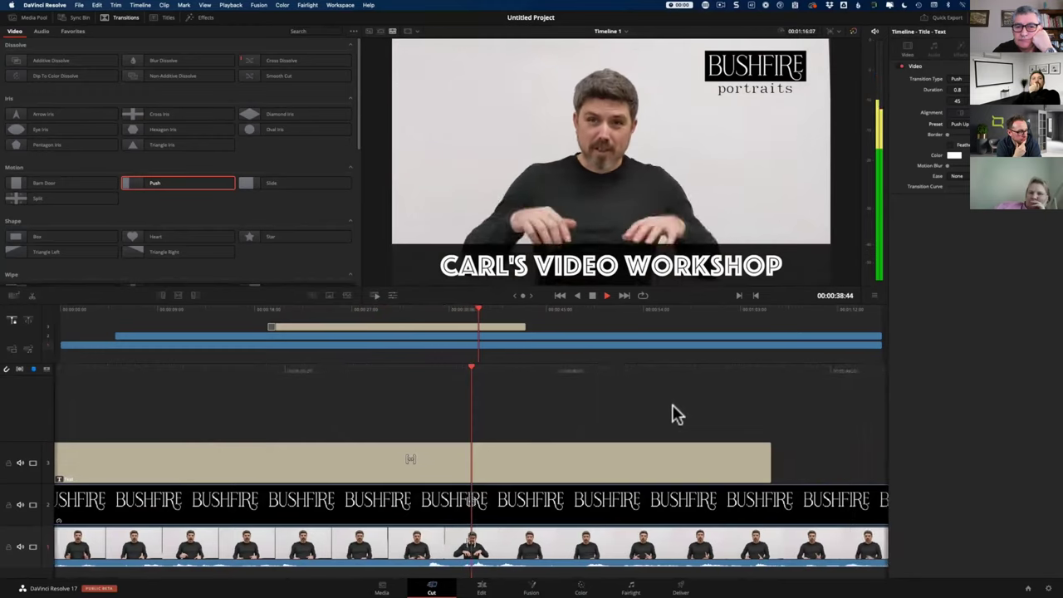
key(k)
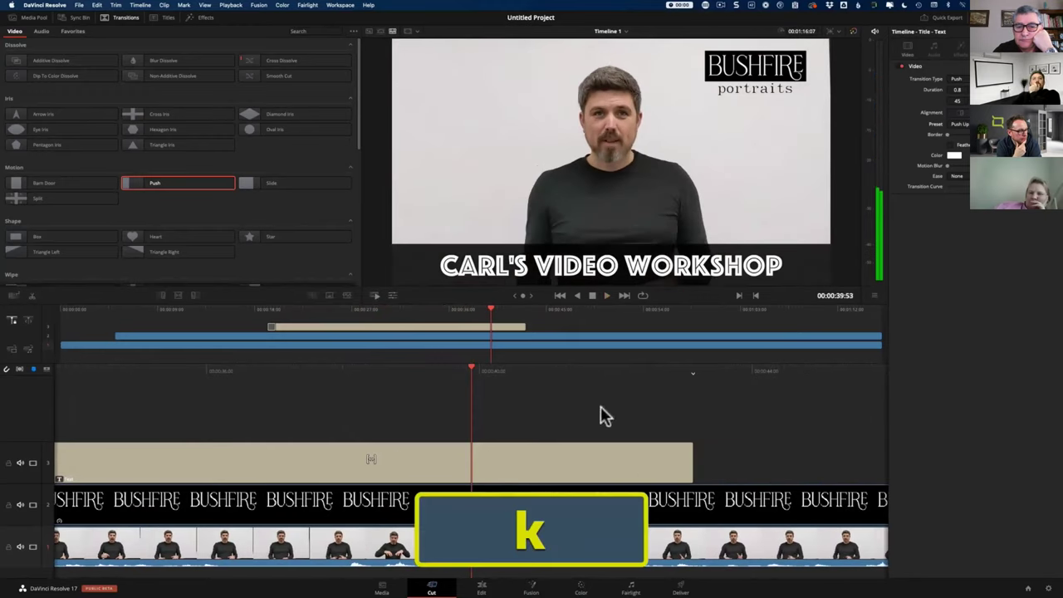
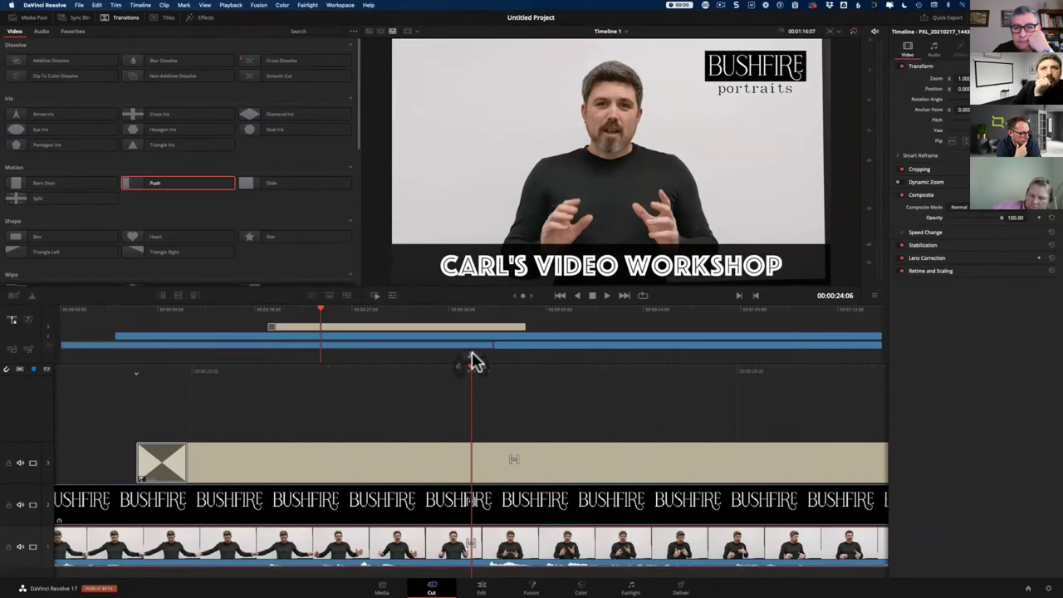
Delete the talking-head segment between the cuts at 00:00:24:06 and about 00:00:39:53, and close the gap it leaves.
click(353, 318)
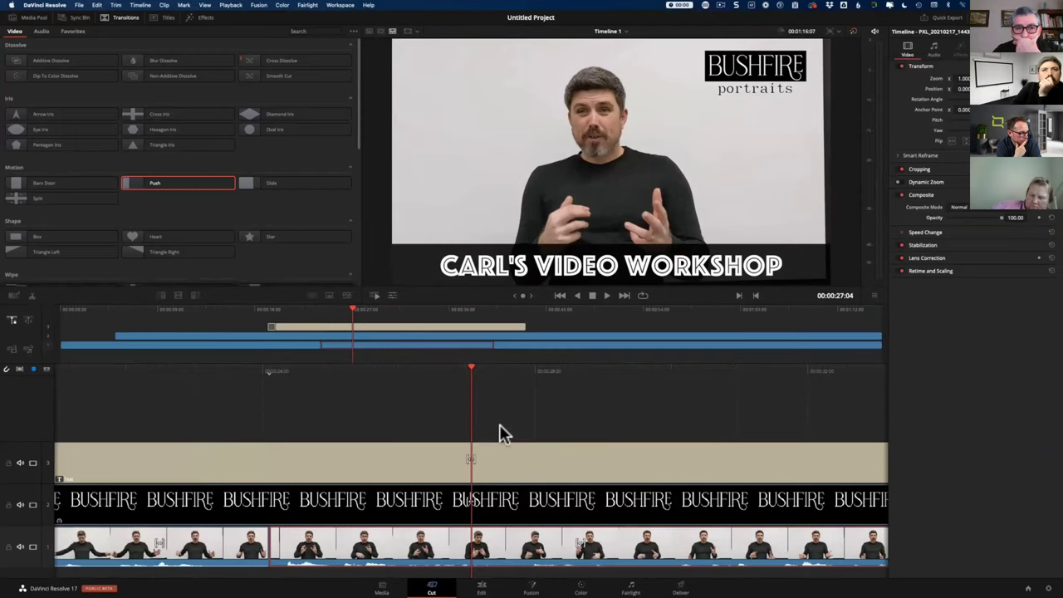
key(BackSpace)
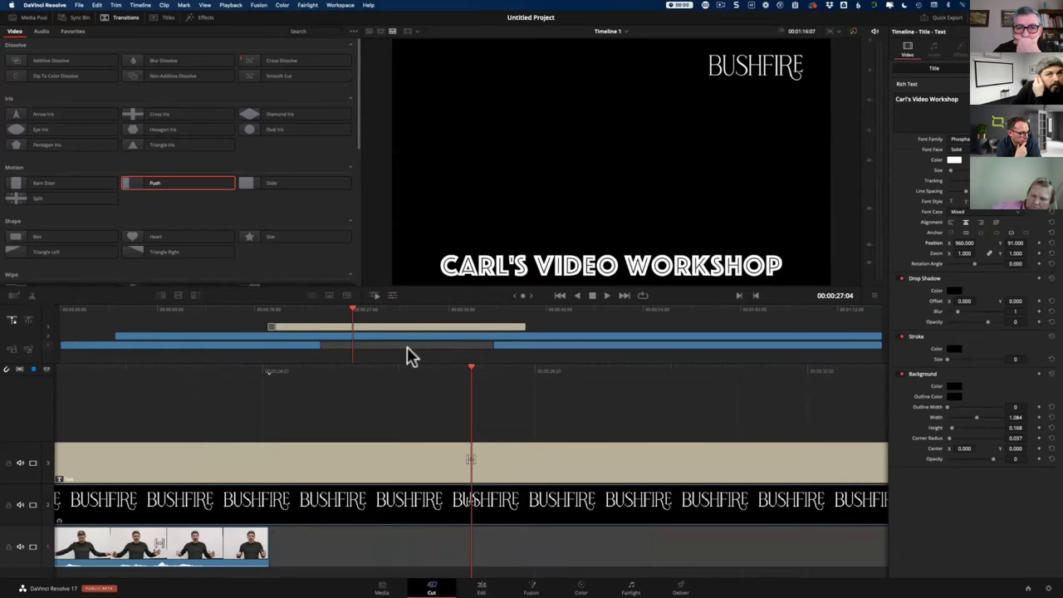
click(400, 345)
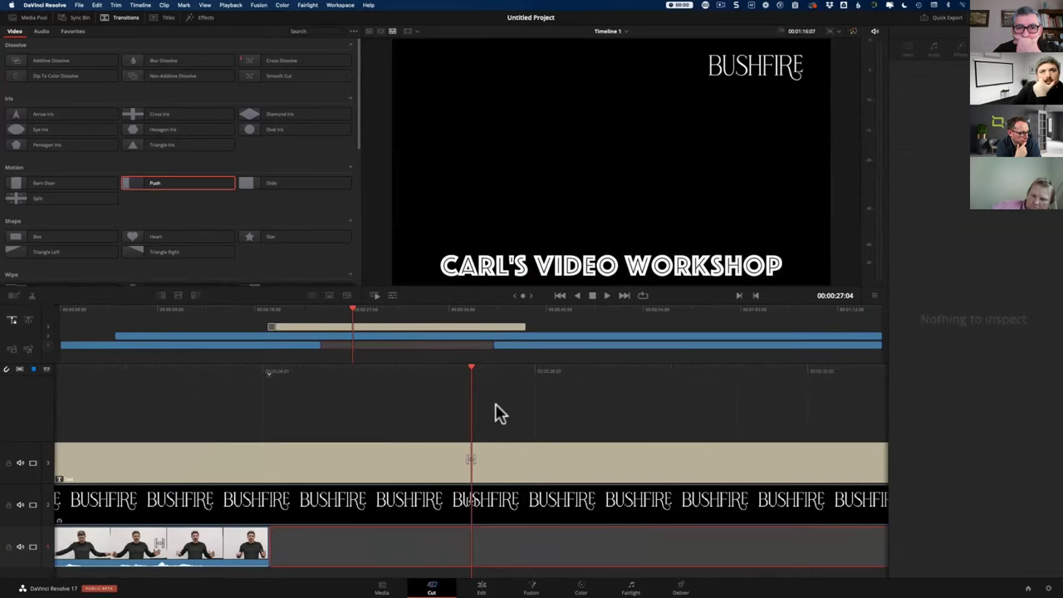
key(BackSpace)
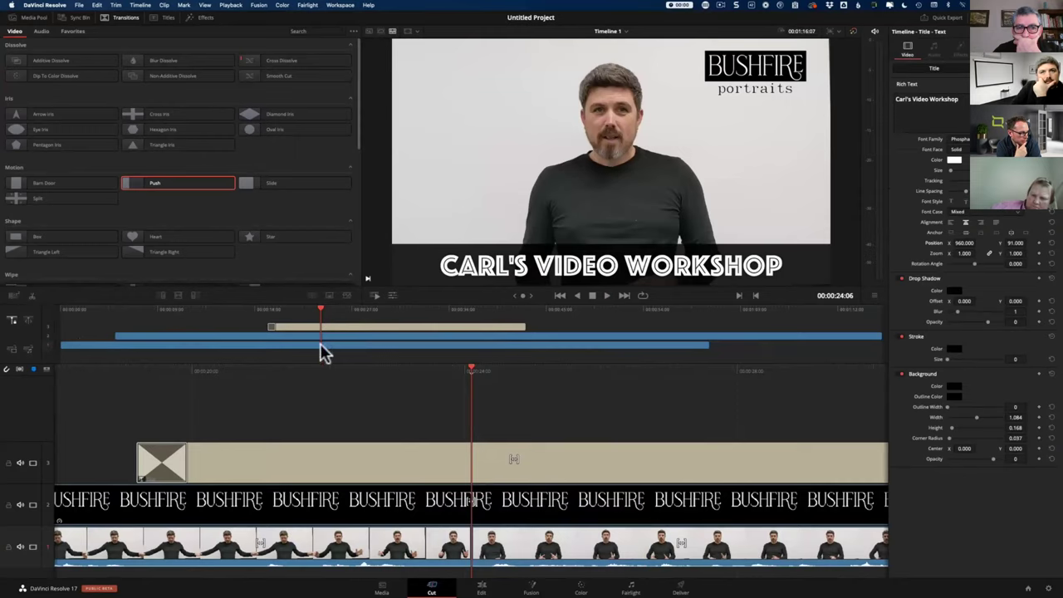
Play back across the join at 00:00:24:06 in the talking-head track and select its edit point.
drag(528, 368, 547, 371)
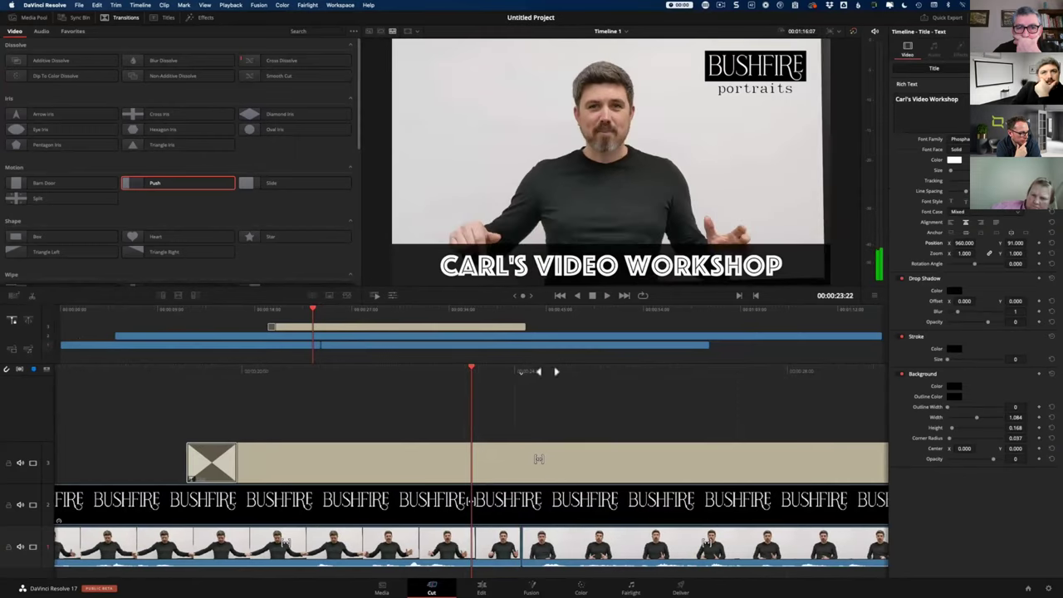
key(space)
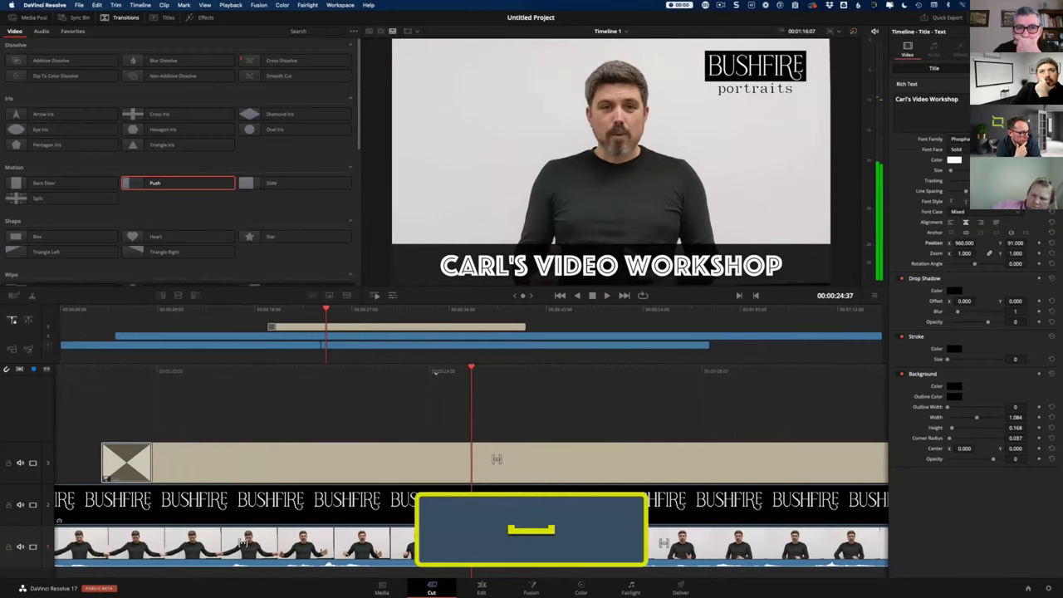
click(442, 536)
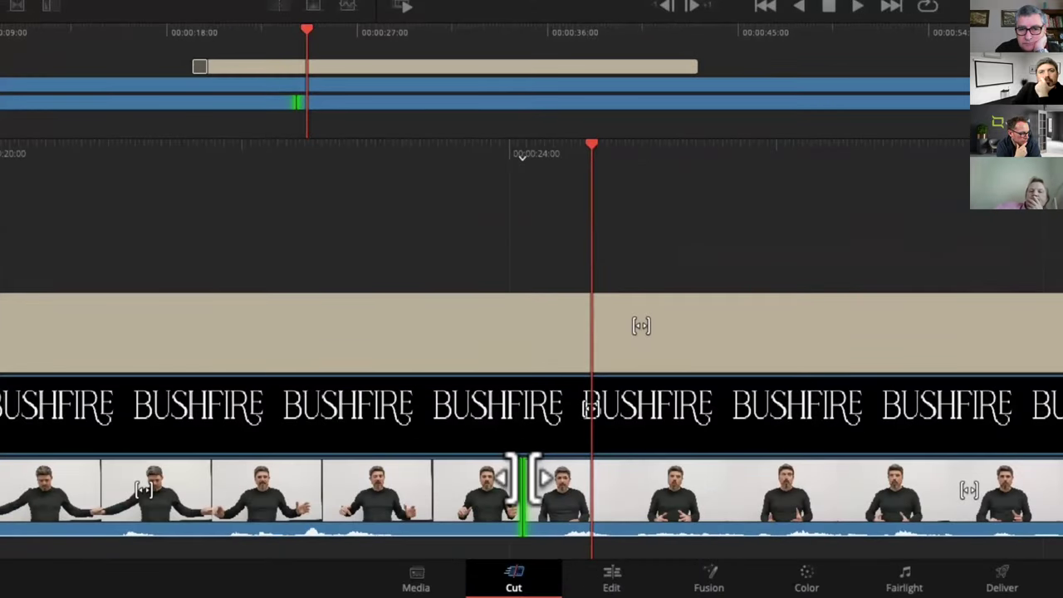
Try trimming the talking-head join at 00:00:24:06 as a rolling edit and from each clip's edge, and undo the trimming.
drag(523, 478, 508, 478)
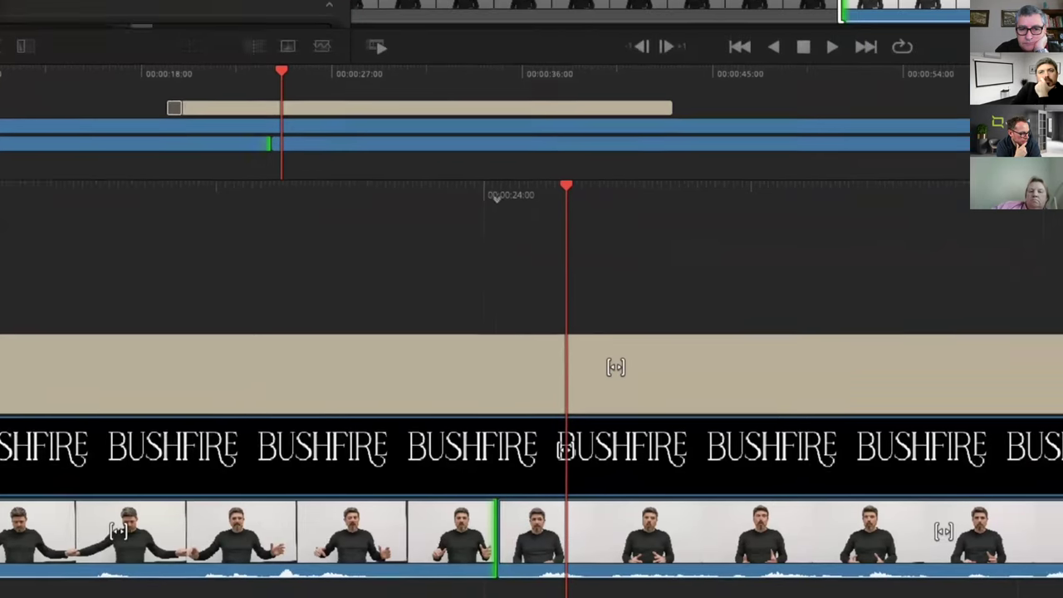
double_click(522, 485)
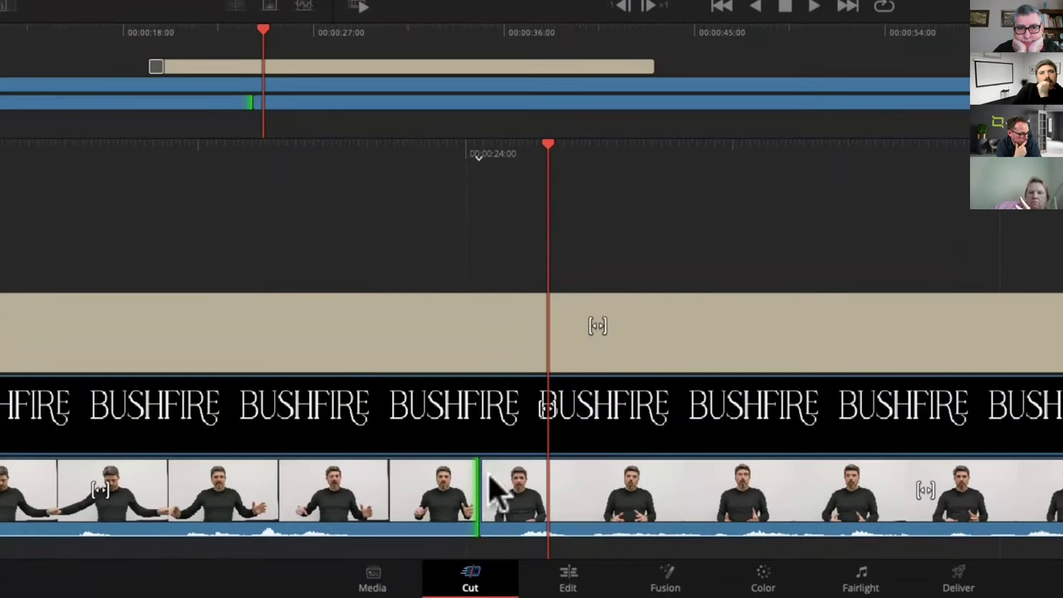
click(463, 481)
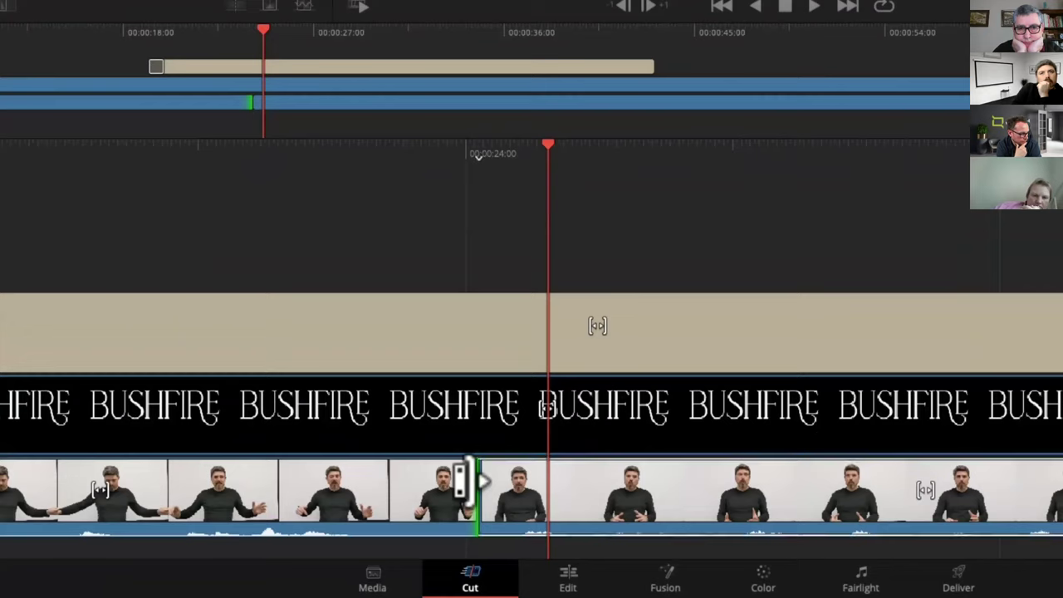
click(492, 488)
click(483, 490)
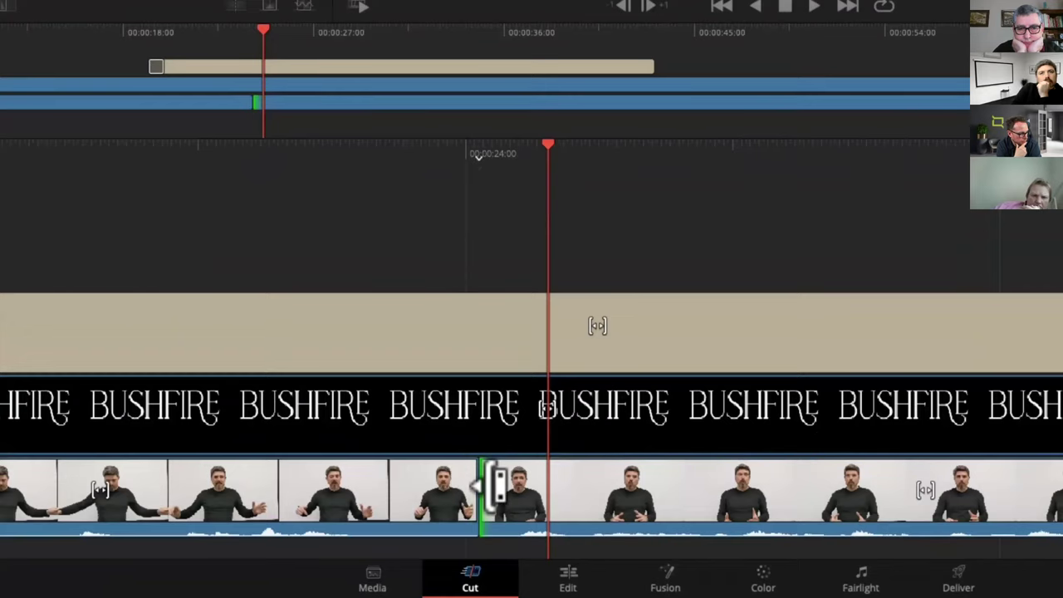
click(481, 488)
mouse_move(481, 488)
mouse_down()
mouse_move(450, 481)
mouse_move(486, 481)
mouse_move(468, 481)
mouse_up()
key(super+z)
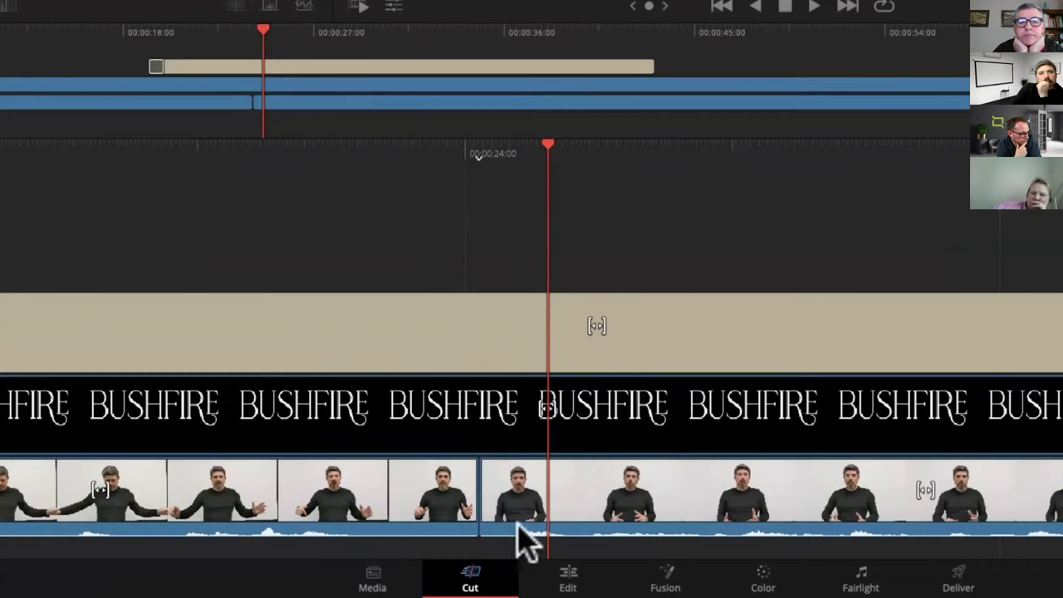
Play across the talking-head join at 00:00:24:06, stopping playback at 00:00:24:24.
drag(491, 487, 531, 487)
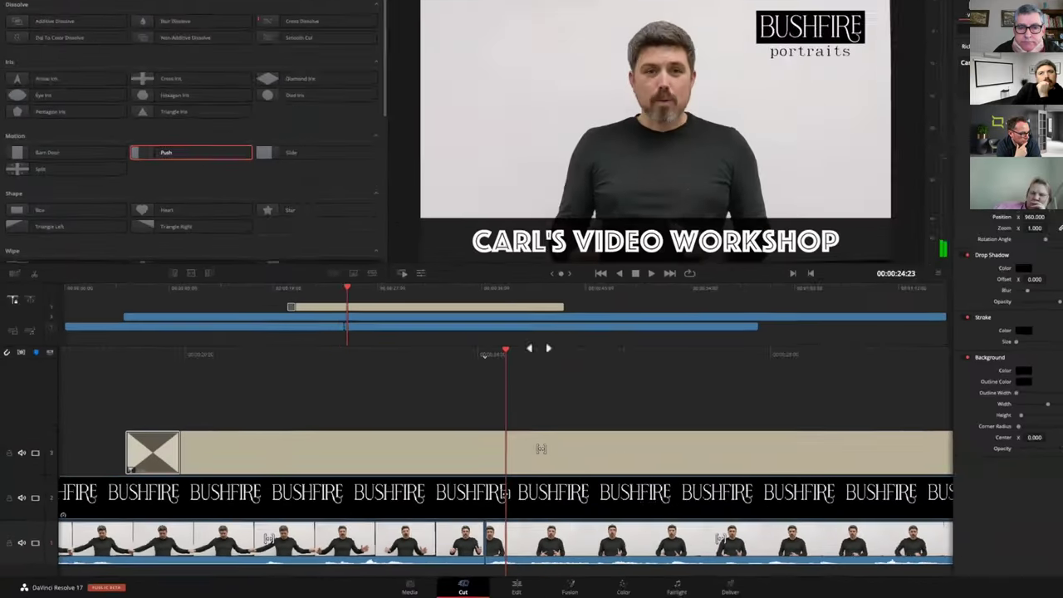
key(space)
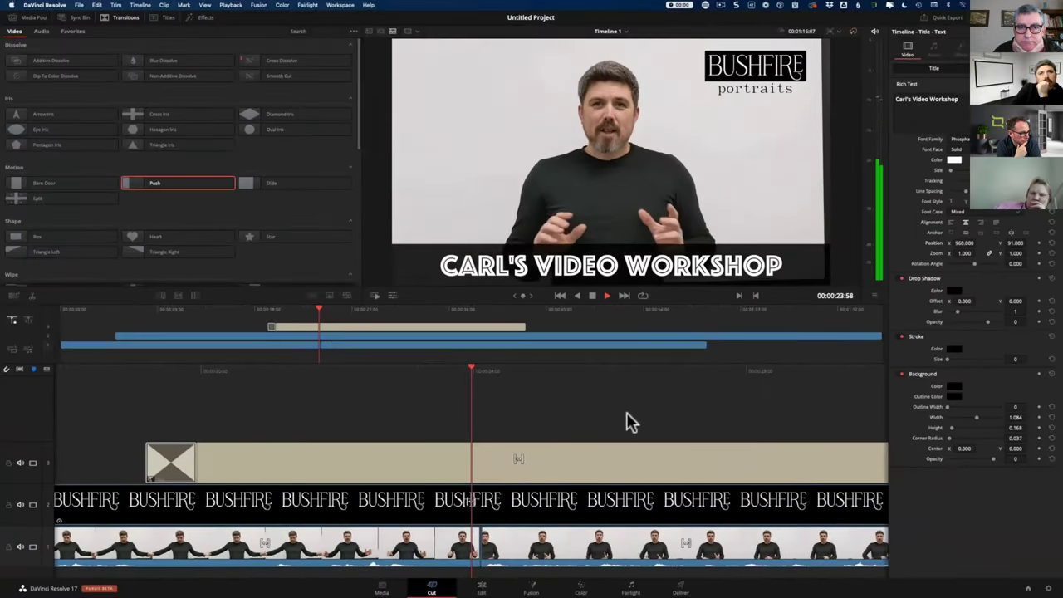
key(space)
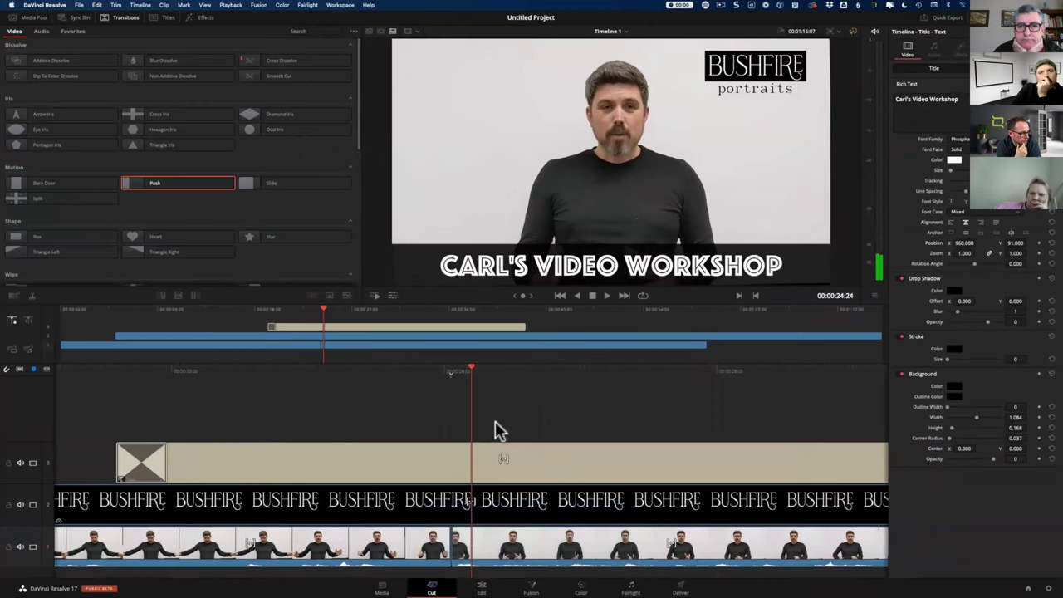
Scale up the talking-head clip after the cut at 00:00:24:06 to a zoom of about 1.51.
click(521, 546)
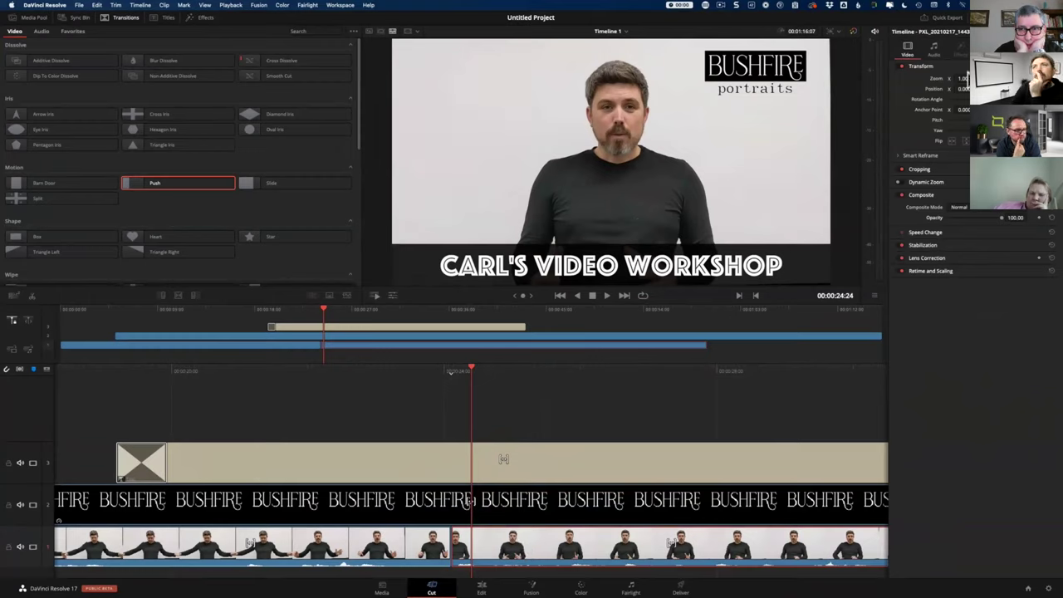
drag(962, 78, 988, 78)
drag(894, 60, 887, 59)
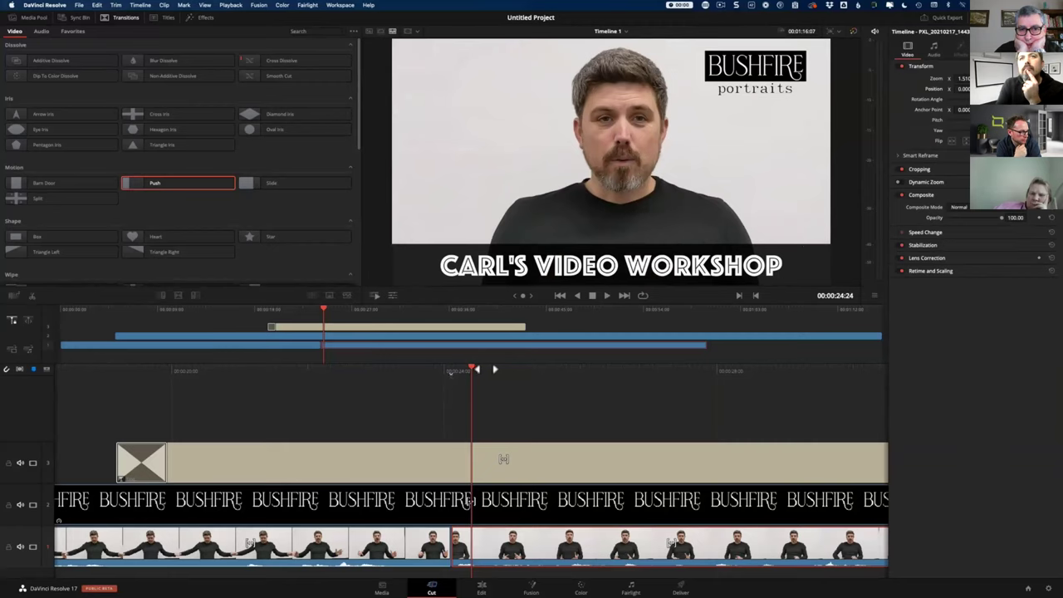
Shorten the title on the top track to end at the talking-head cut at 00:00:24:06, and play across the join.
scroll(503, 459, up, 2)
drag(520, 327, 320, 327)
drag(562, 371, 650, 409)
key(space)
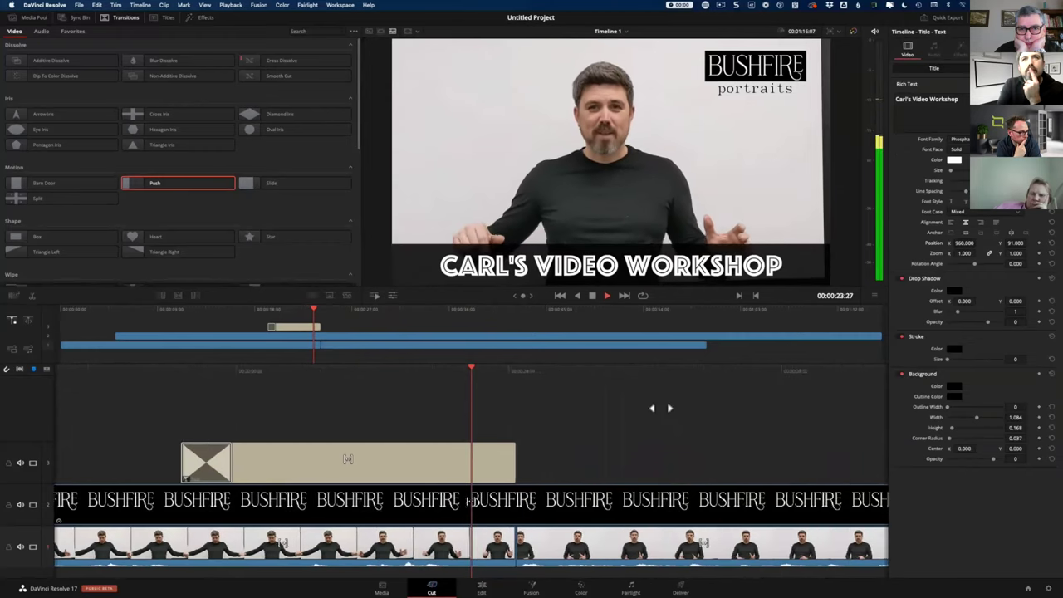
key(space)
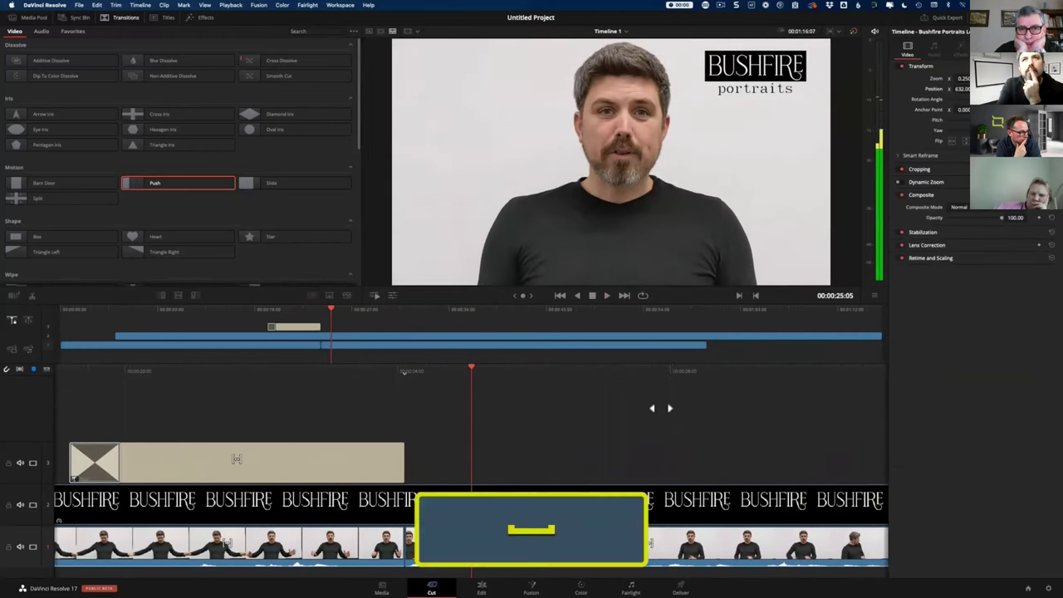
Split the enlarged talking-head clip at 00:00:29:56, where he turns his head, and set the second part's zoom to 1.000.
key(space)
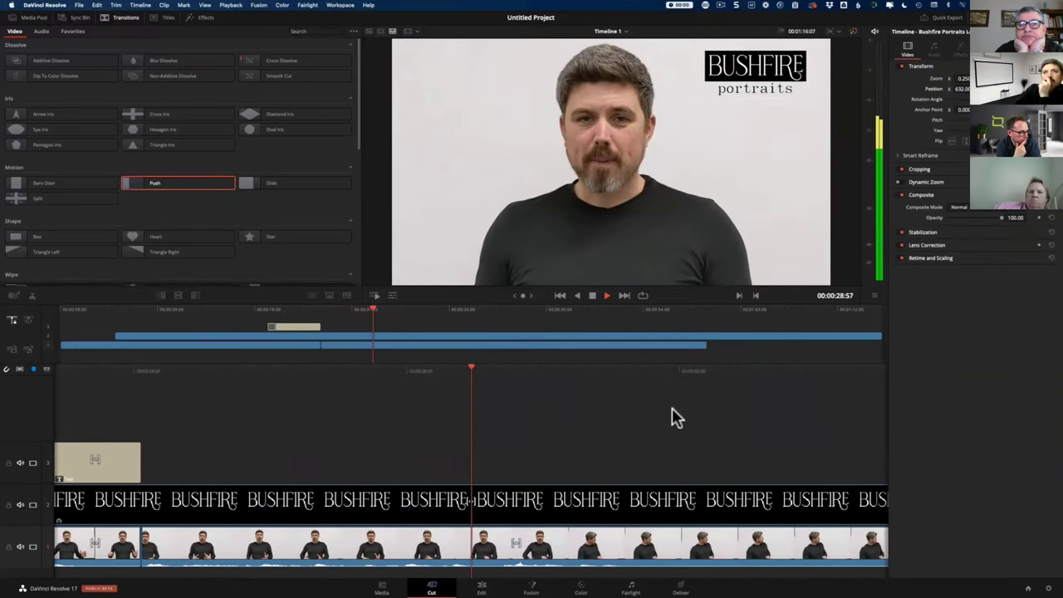
key(space)
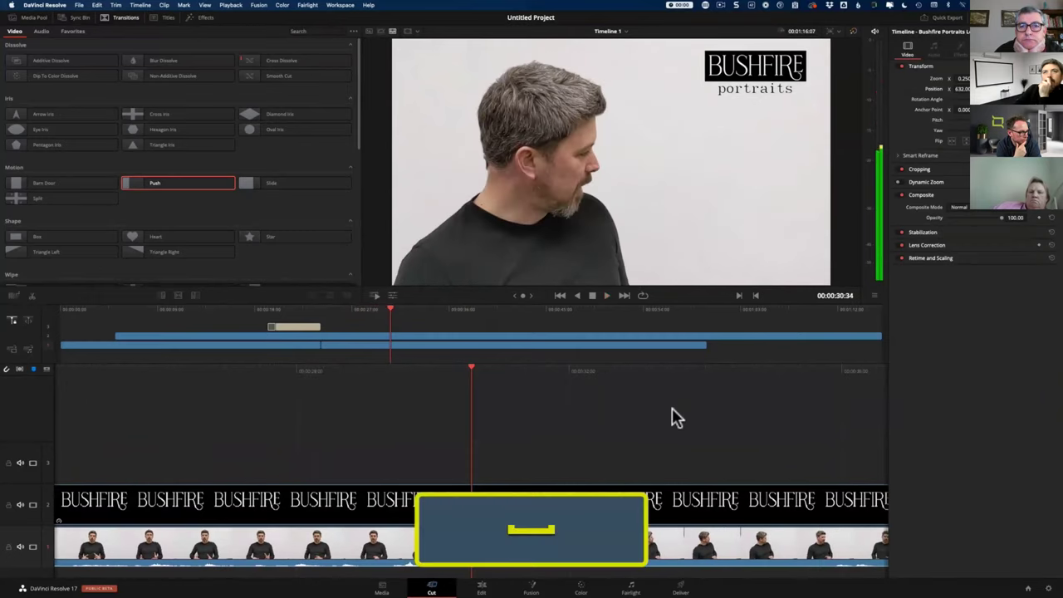
drag(558, 371, 598, 371)
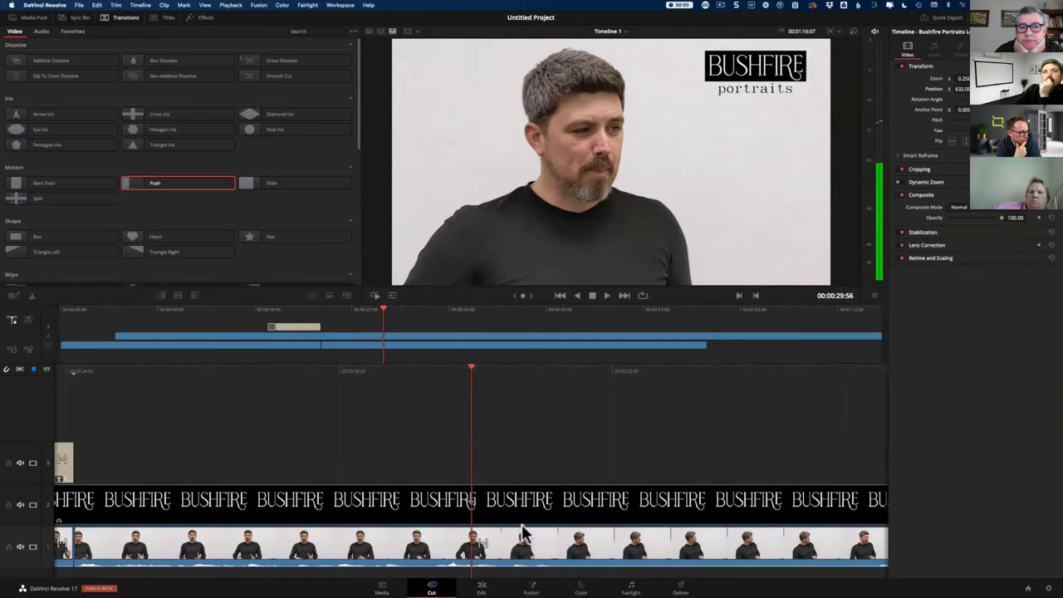
click(503, 543)
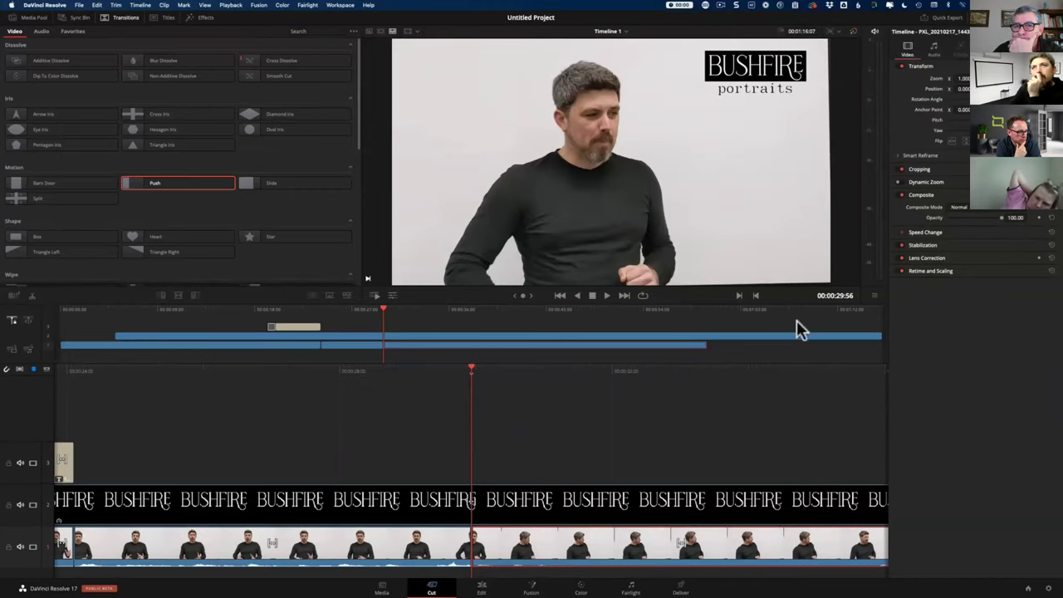
Play across the cut at 00:00:29:56 to check the change of framing between the two clips.
drag(548, 368, 671, 402)
key(space)
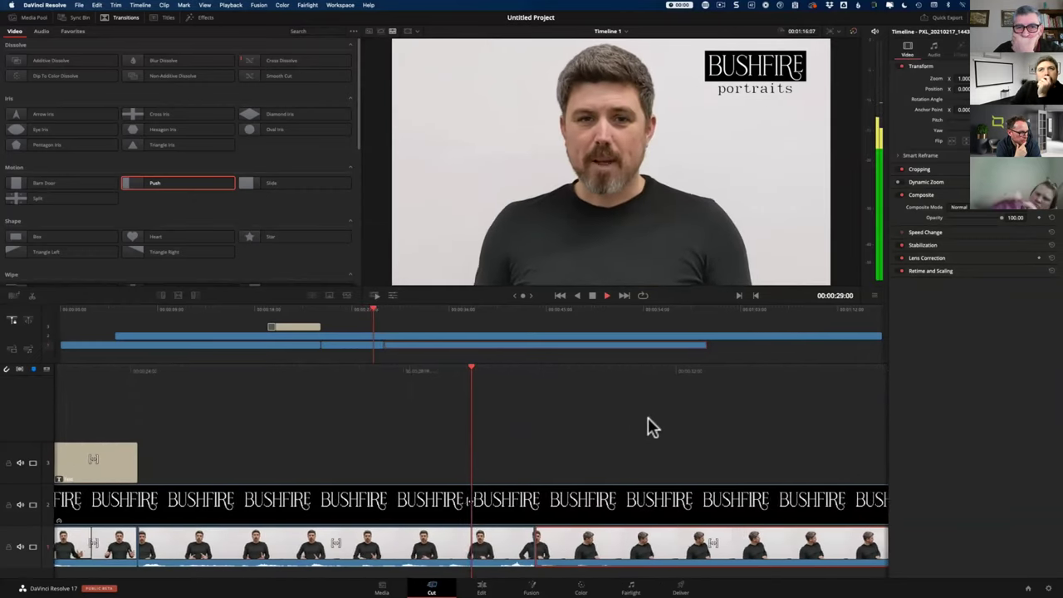
key(space)
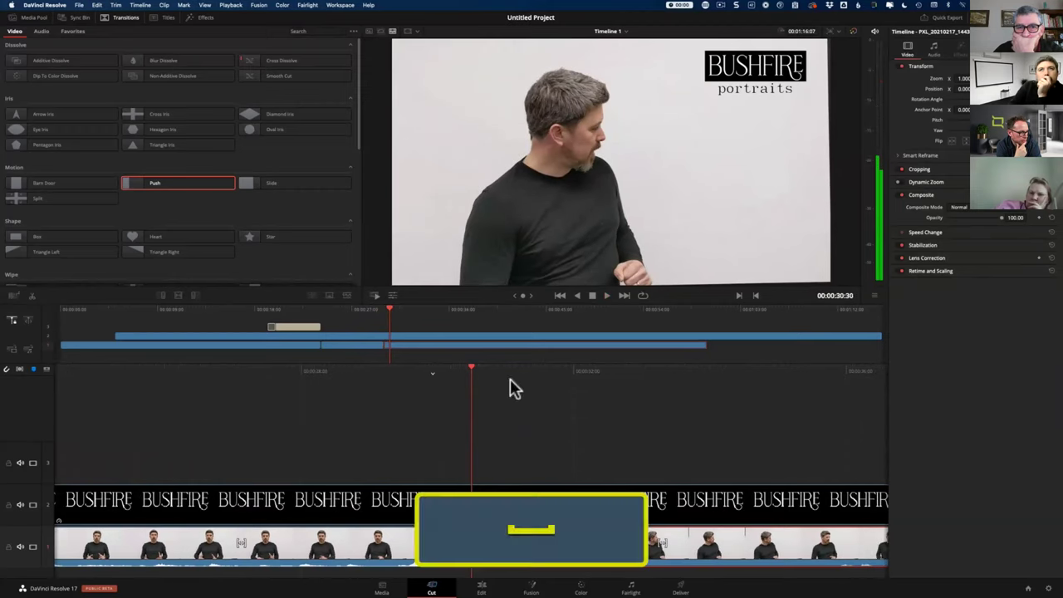
Add a Scroll title on the track above the logo, starting at 00:00:31:13.
drag(497, 368, 446, 368)
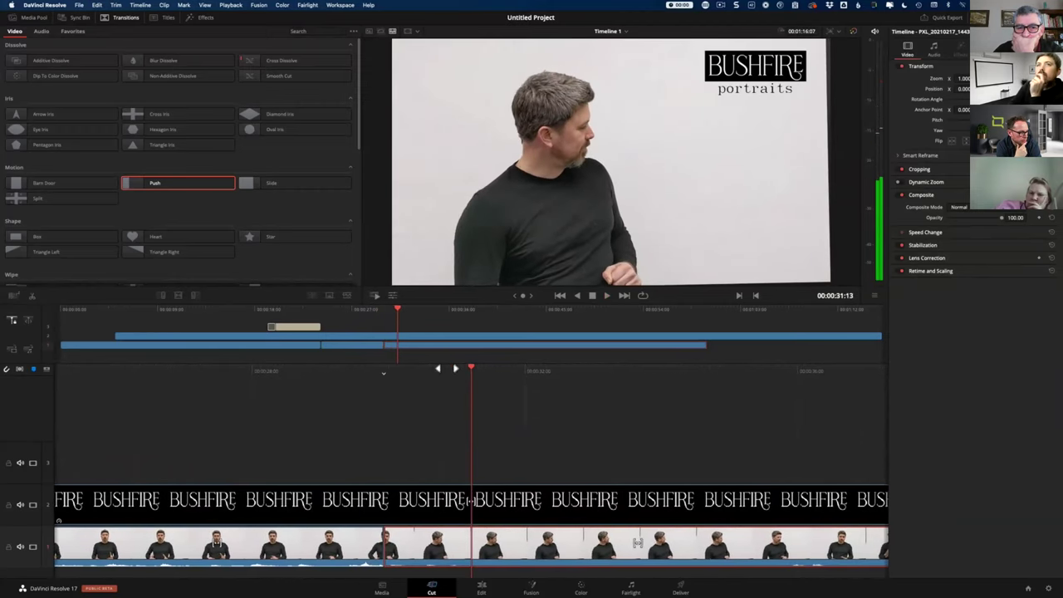
click(540, 417)
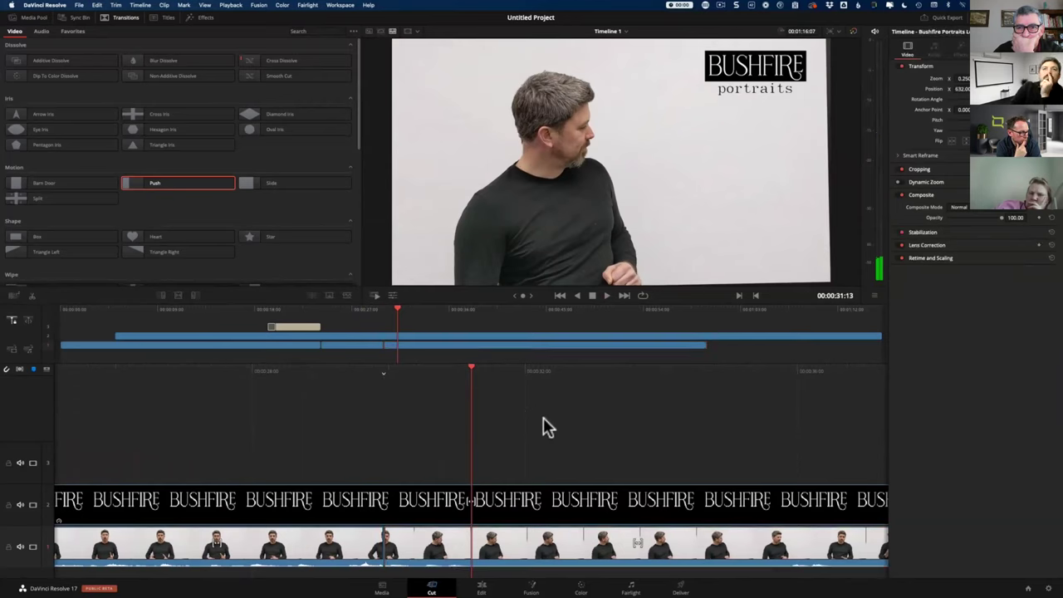
click(167, 18)
click(19, 78)
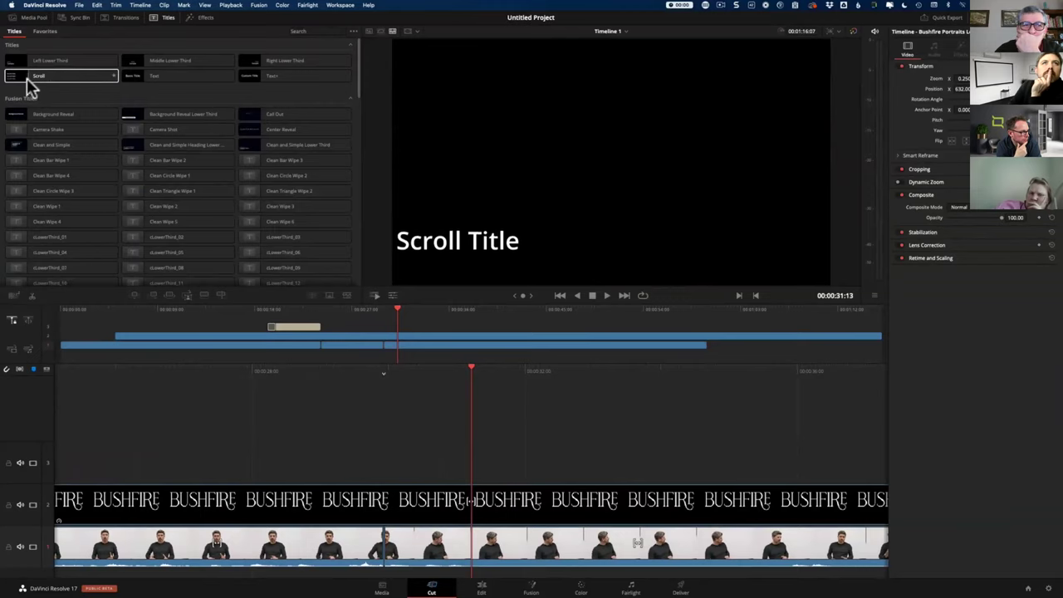
click(144, 75)
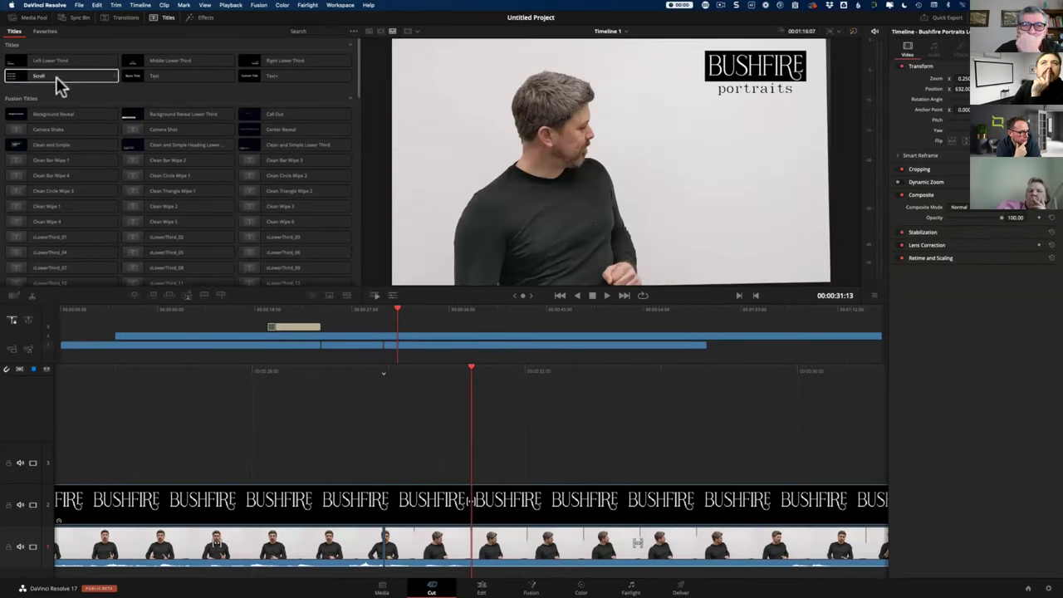
drag(58, 86, 478, 469)
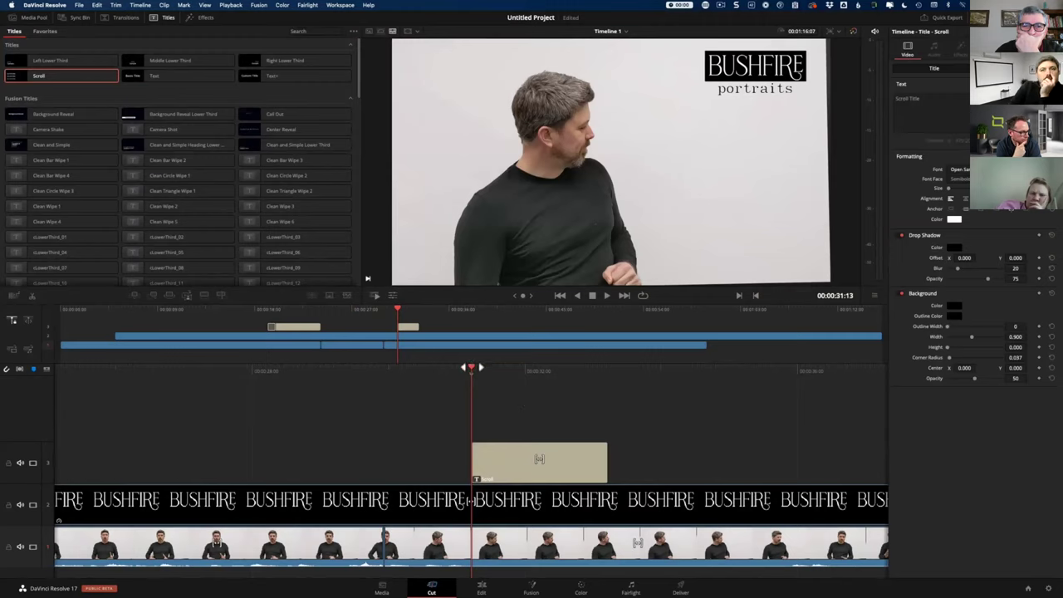
Set the scroll title's text to "Learning Video Editing is AWESOME!", one word per line, in the Bw Mitga font.
key(space)
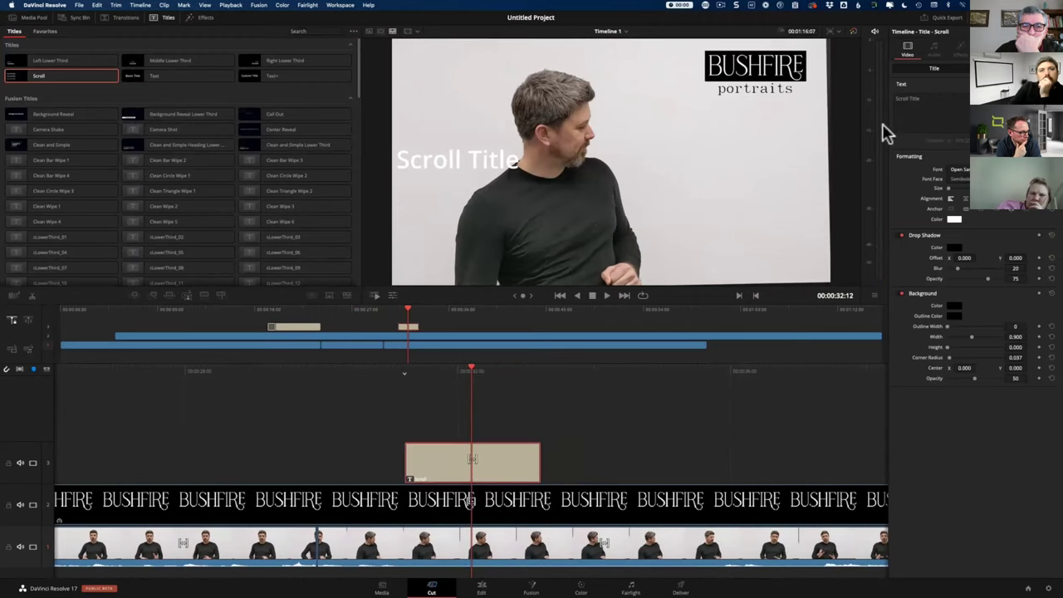
text(Learning Video Editing is AWESOME!)
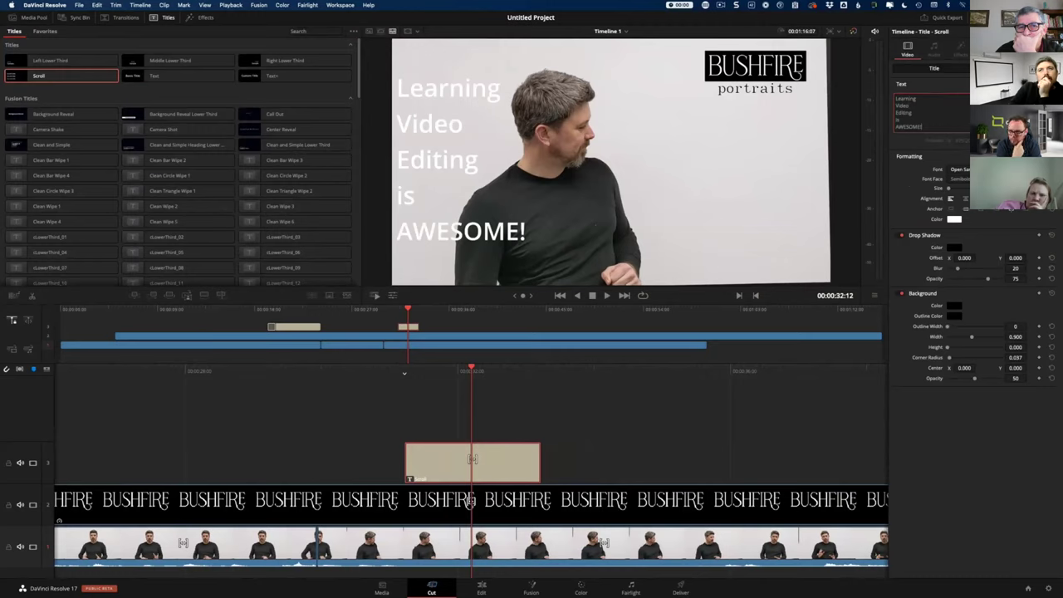
click(961, 169)
key(b)
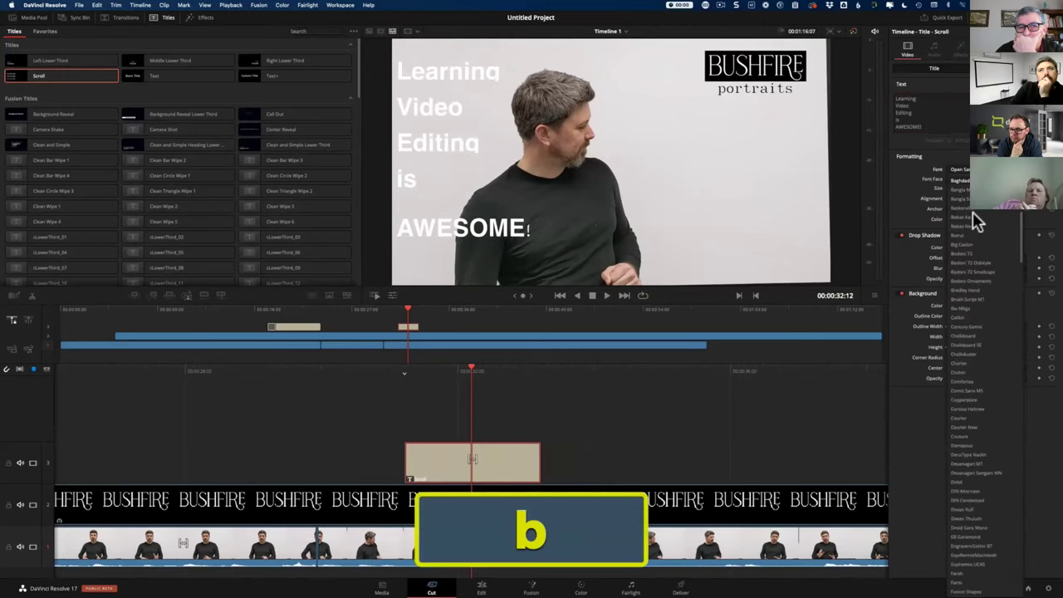
click(965, 307)
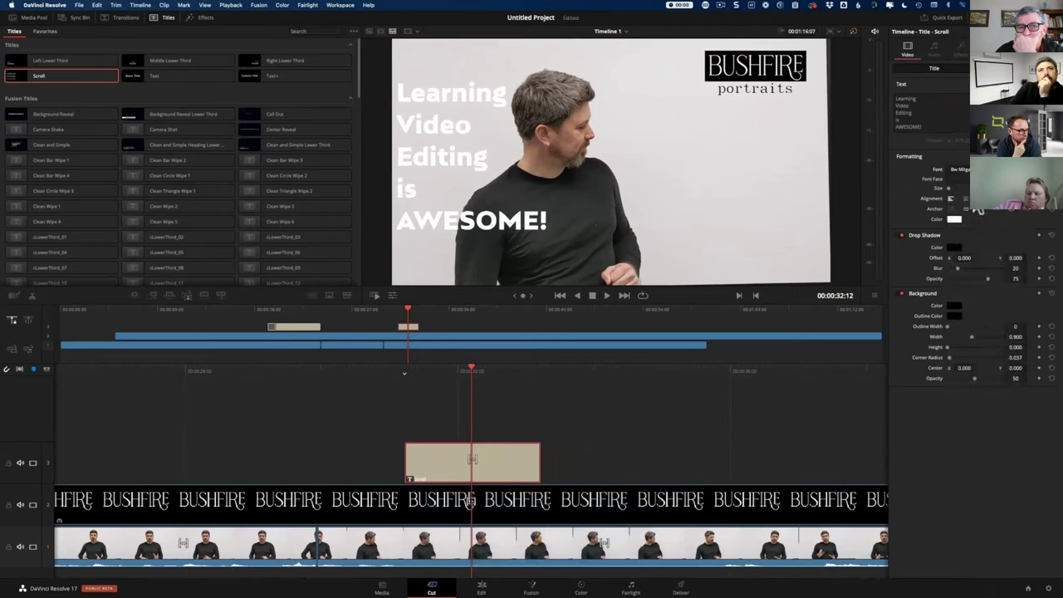
Enlarge the scroll title's text slightly and colour it black.
scroll(949, 189, up, 5)
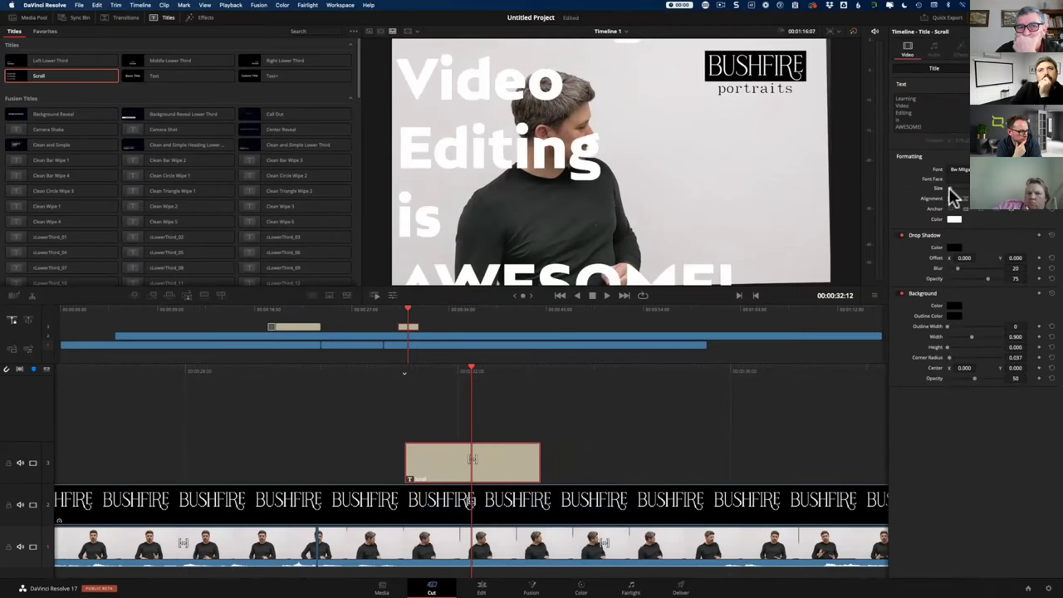
scroll(948, 186, down, 3)
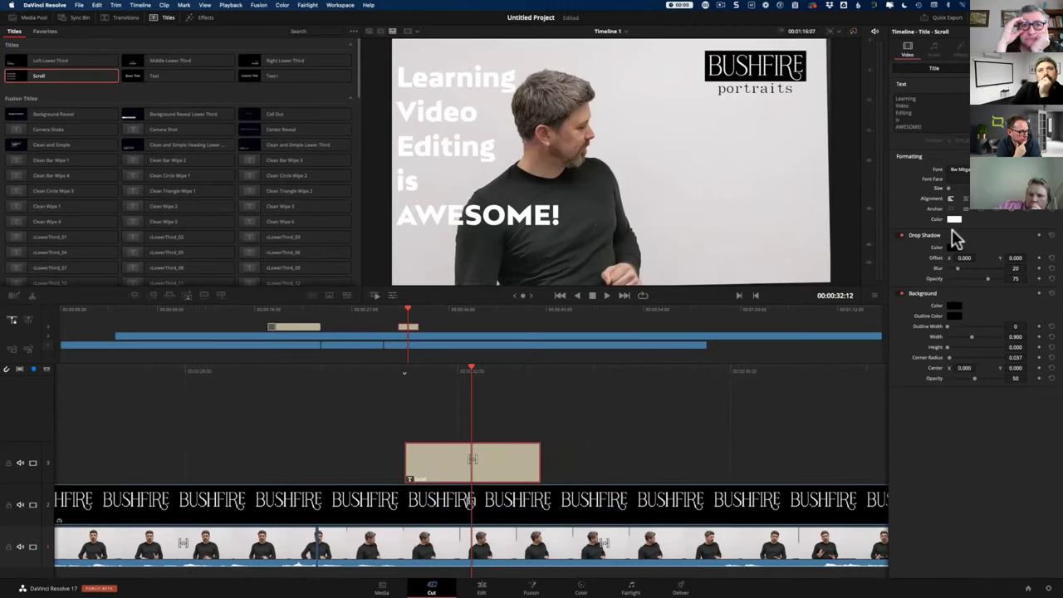
click(953, 219)
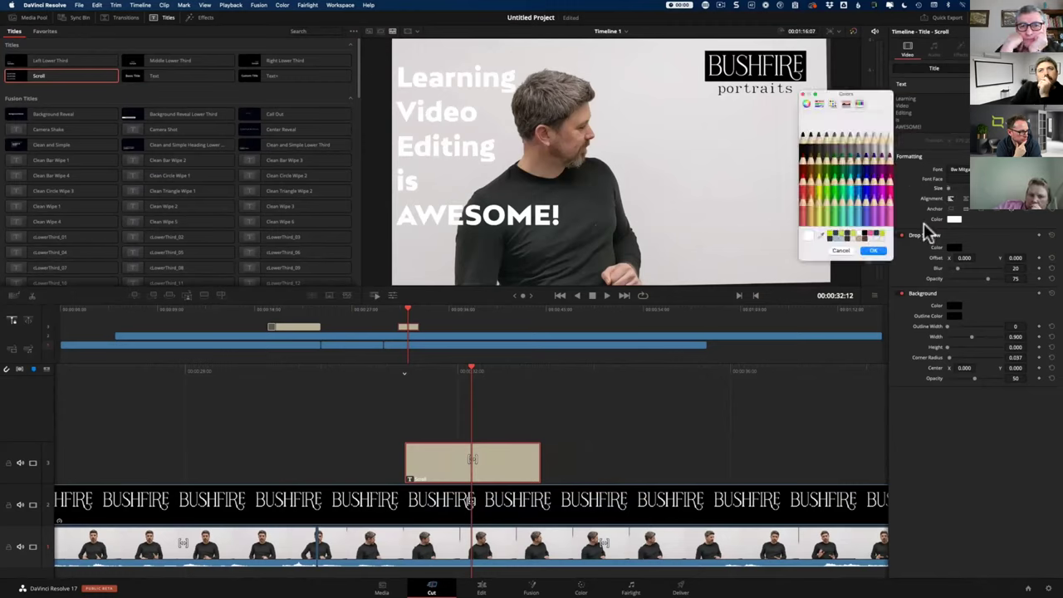
click(804, 146)
click(876, 251)
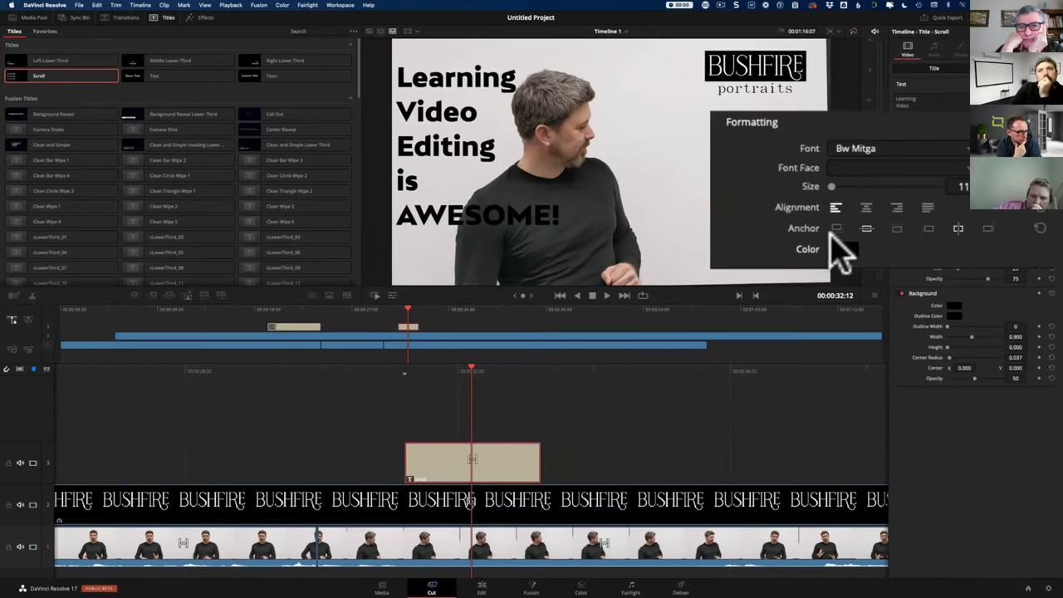
Align and anchor the scroll title's text to the right, and move the title horizontally to position X 840.
click(895, 206)
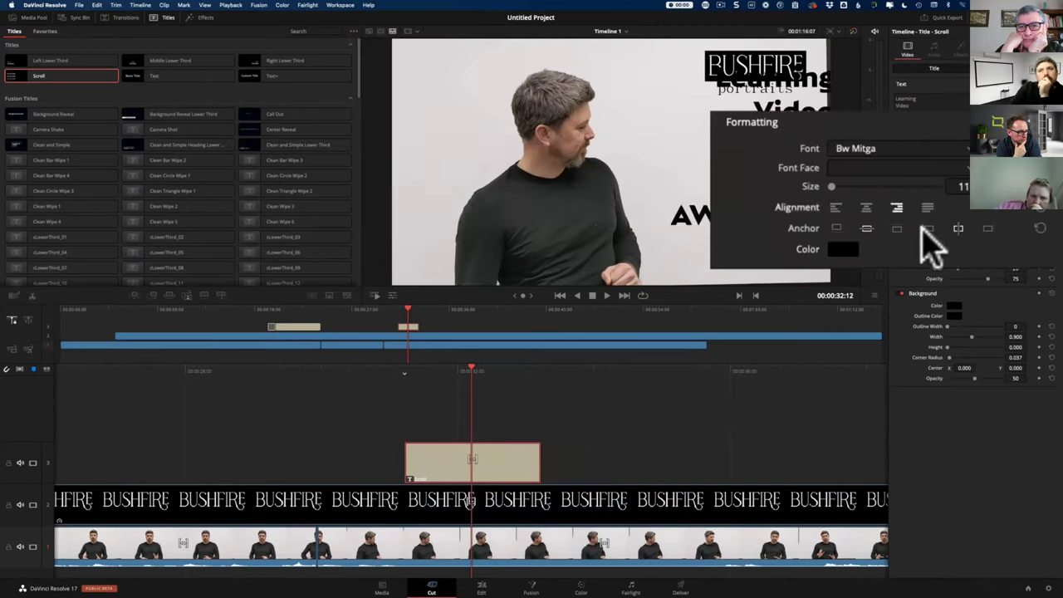
click(984, 228)
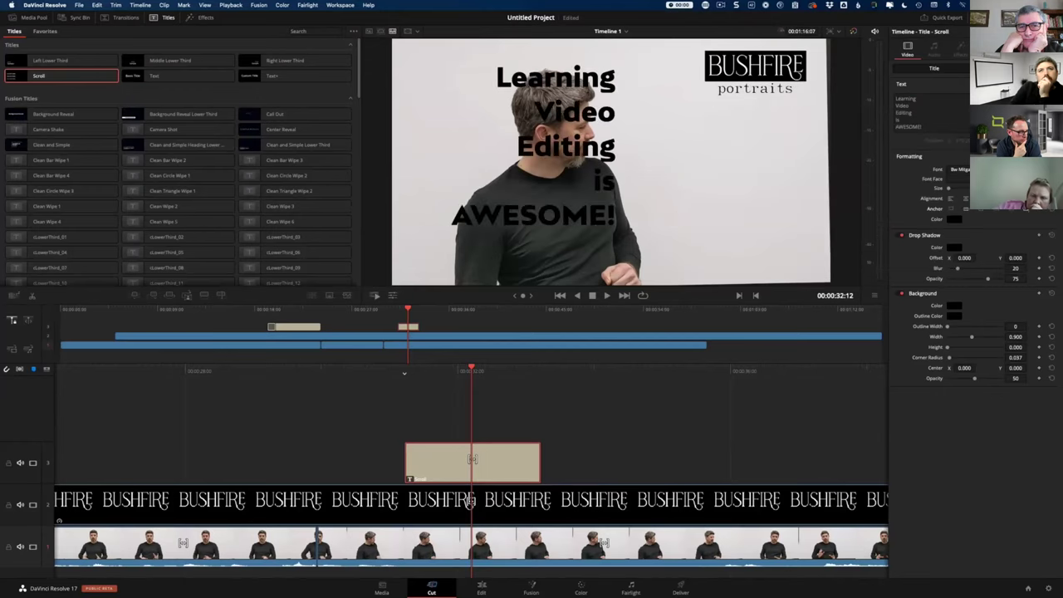
mouse_move(961, 106)
mouse_down()
mouse_move(1009, 107)
mouse_move(959, 108)
mouse_up()
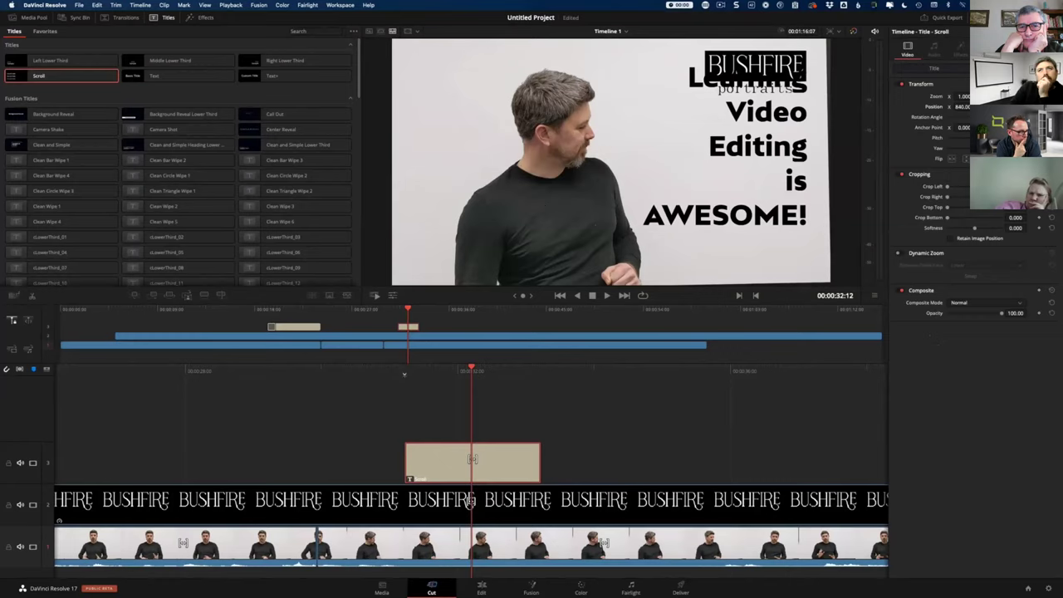
click(941, 68)
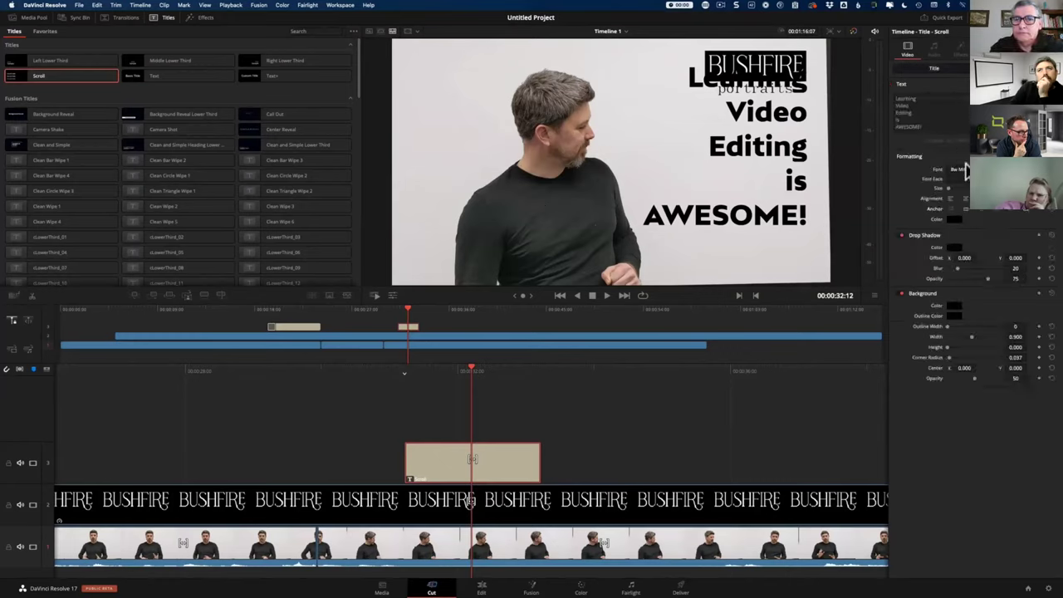